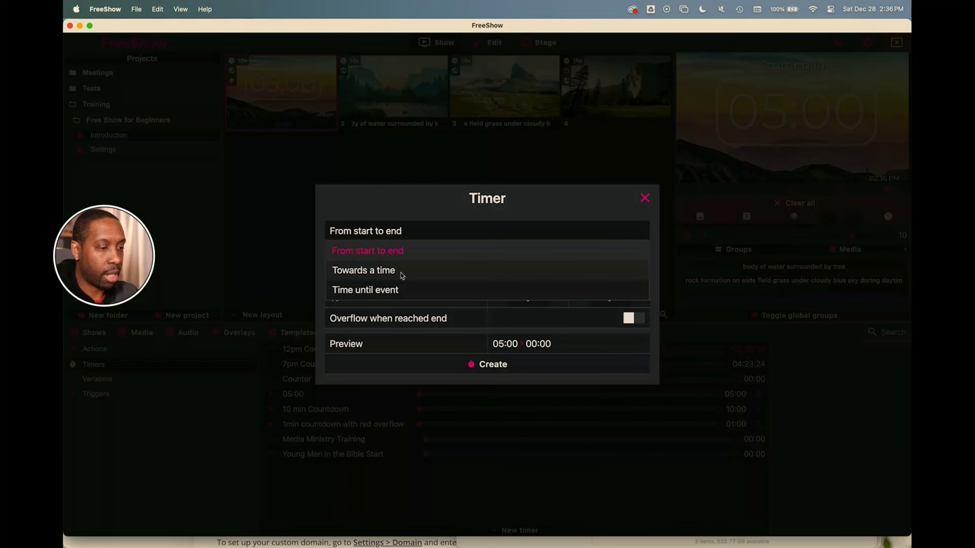
- Keep the timer counting from start to end and name it '15min Countdown'
left_click(413, 229)
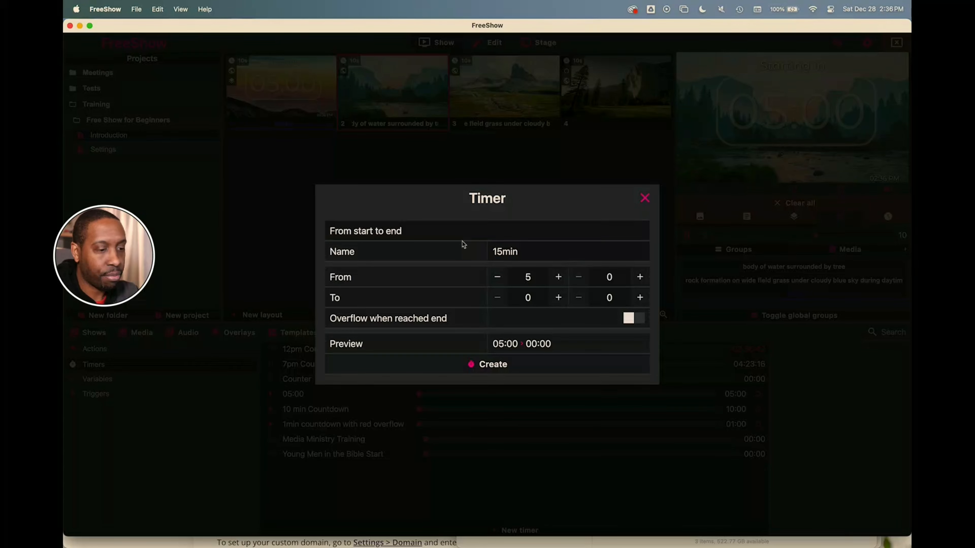
left_click(536, 249)
type("Countdown")
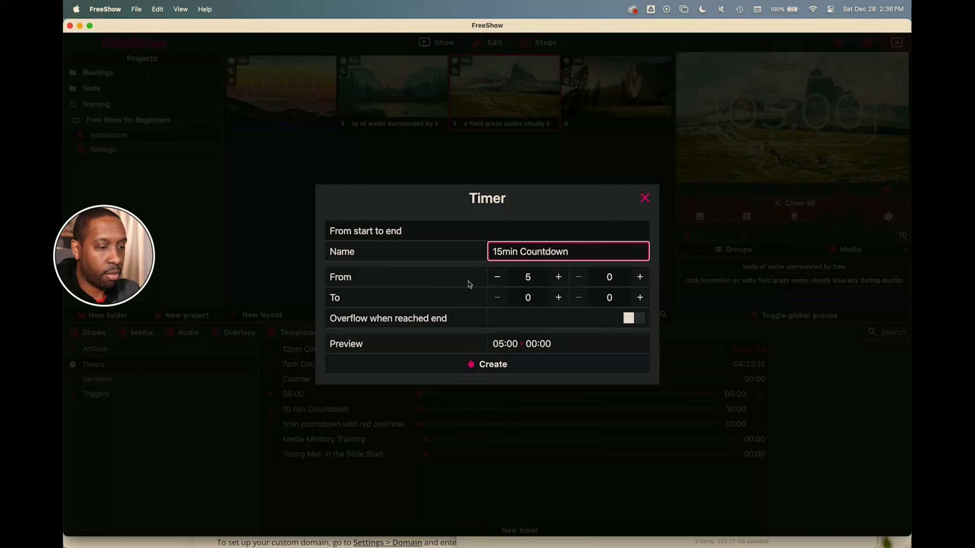
- Set the timer's starting time to 15:00, with seconds back at 0
left_click(558, 280)
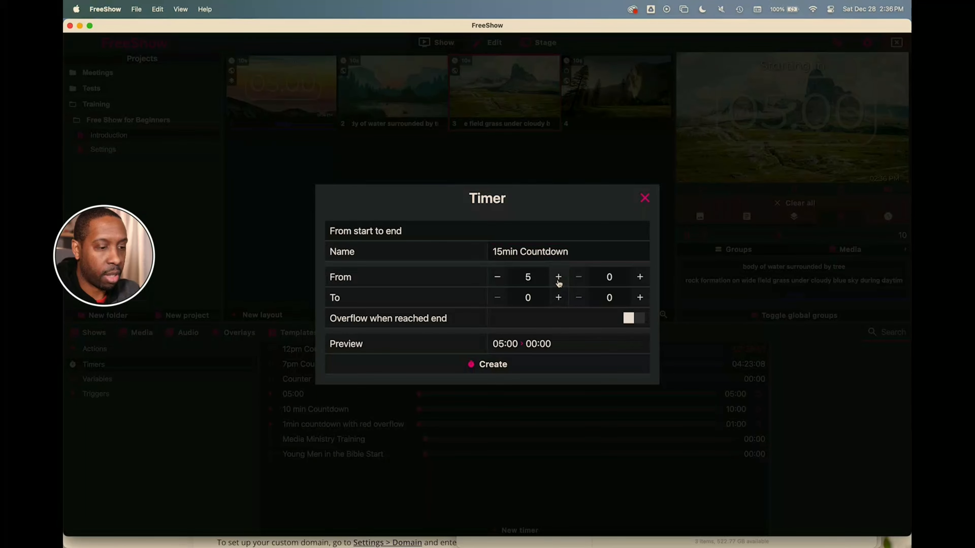
left_click(559, 278)
left_click(559, 277)
left_click(559, 277)
left_click(558, 277)
left_click(559, 278)
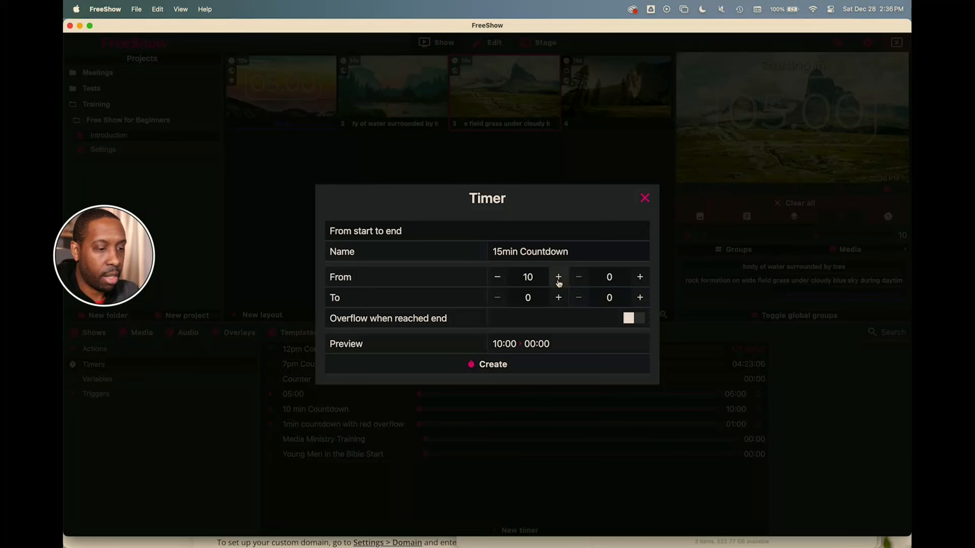
left_click(559, 280)
left_click(558, 281)
left_click(559, 281)
left_click(559, 280)
left_click(558, 280)
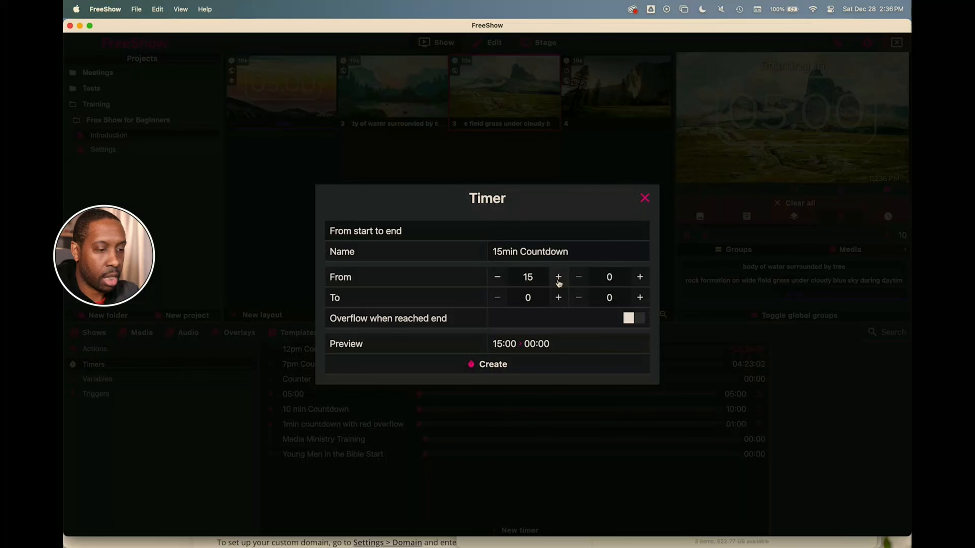
left_click(640, 279)
left_click(640, 278)
left_click(640, 279)
left_click(640, 278)
left_click(641, 279)
left_click(639, 278)
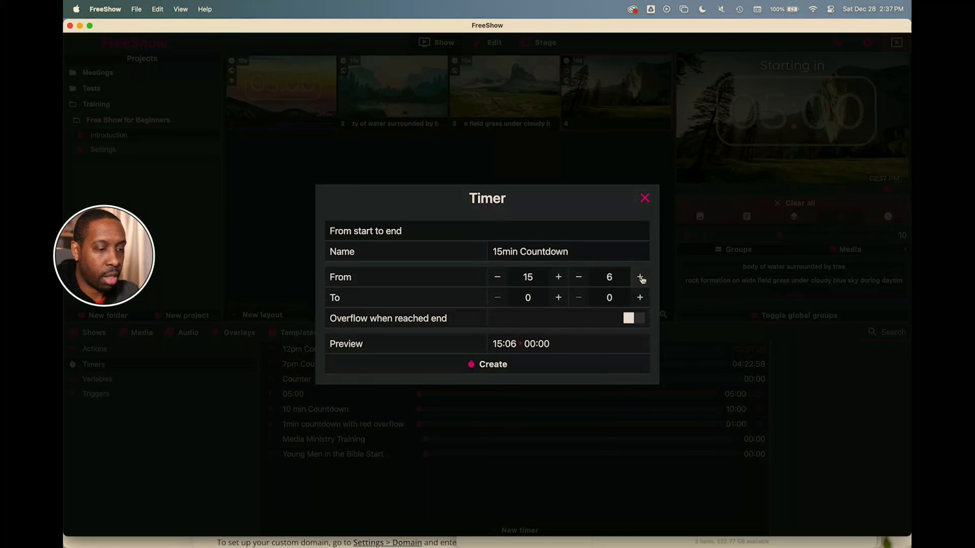
left_click(579, 278)
left_click(579, 279)
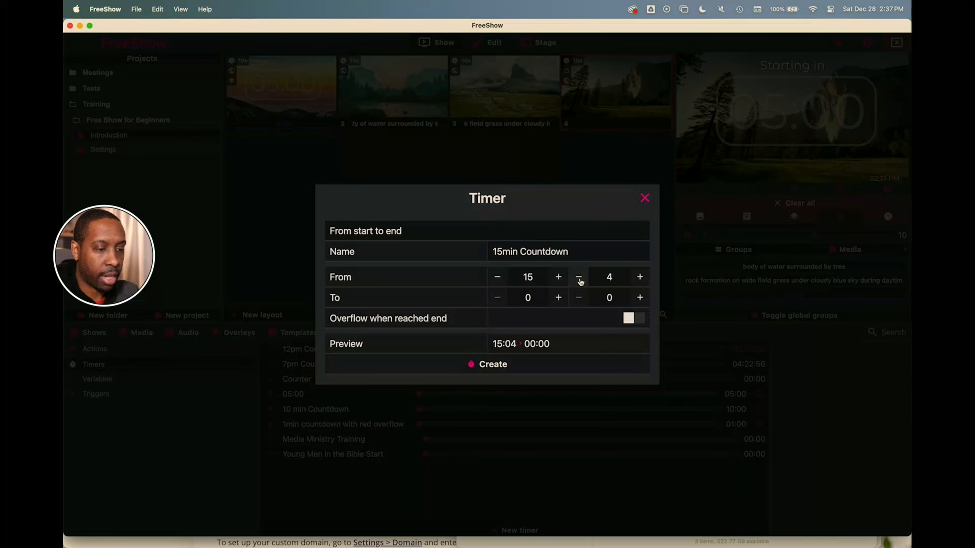
left_click(579, 278)
left_click(579, 278)
left_click(579, 278)
left_click(579, 278)
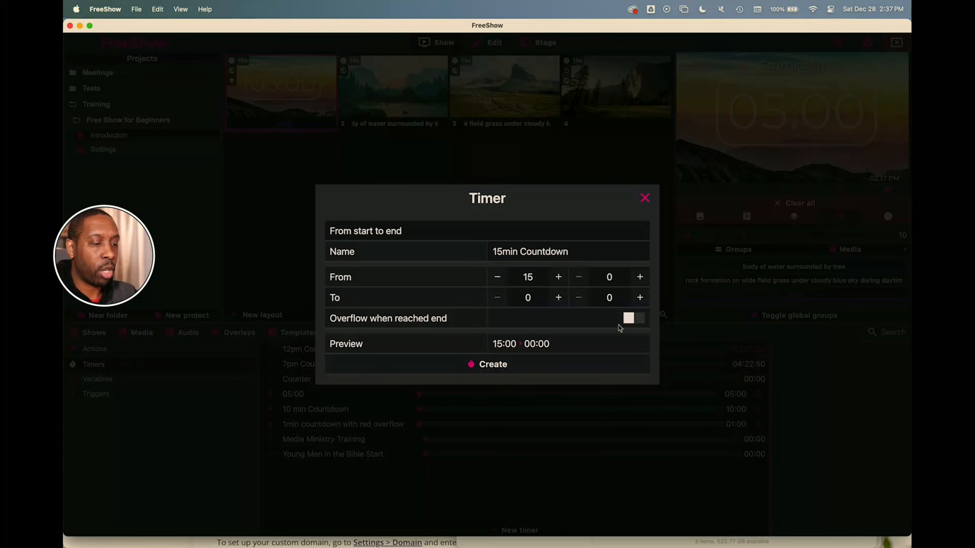
- Leave timer overflow off and create the timer
left_click(629, 318)
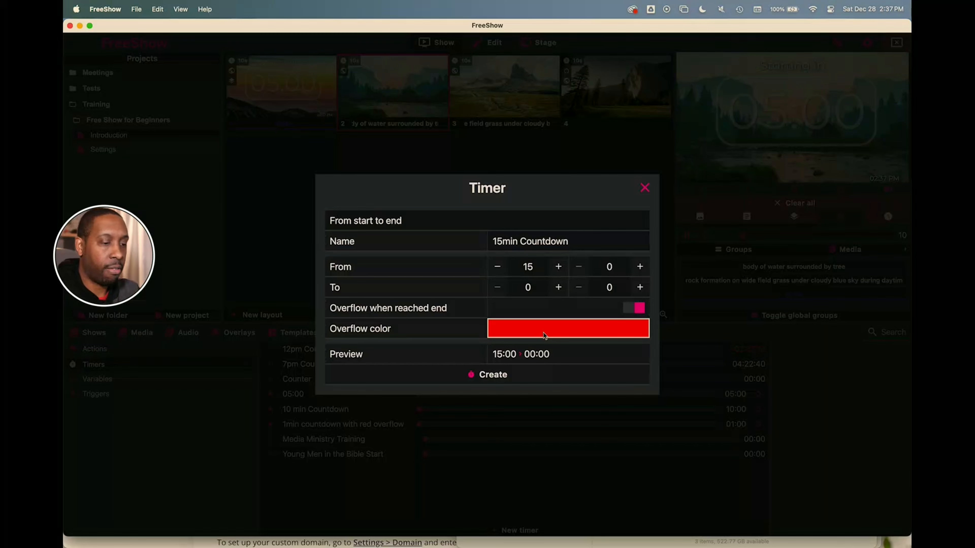
left_click(637, 310)
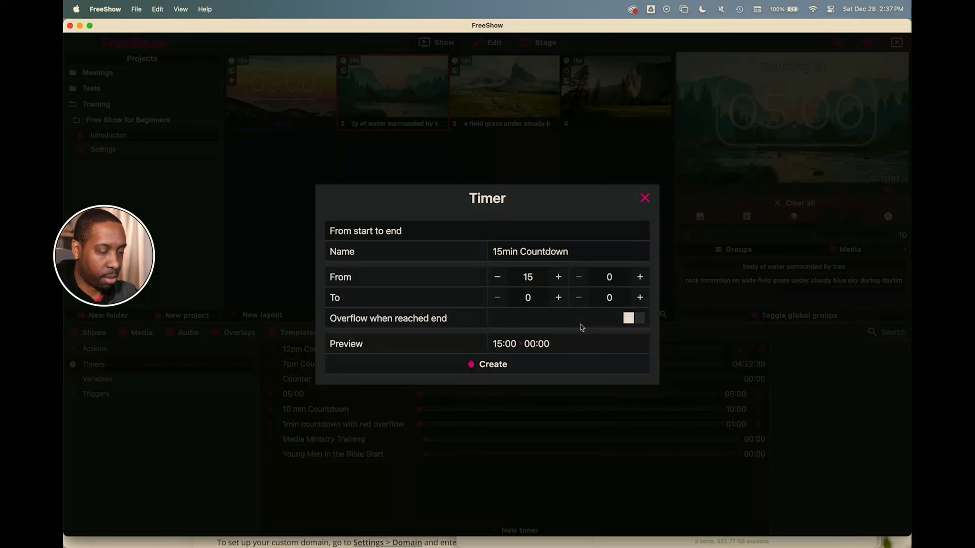
left_click(492, 365)
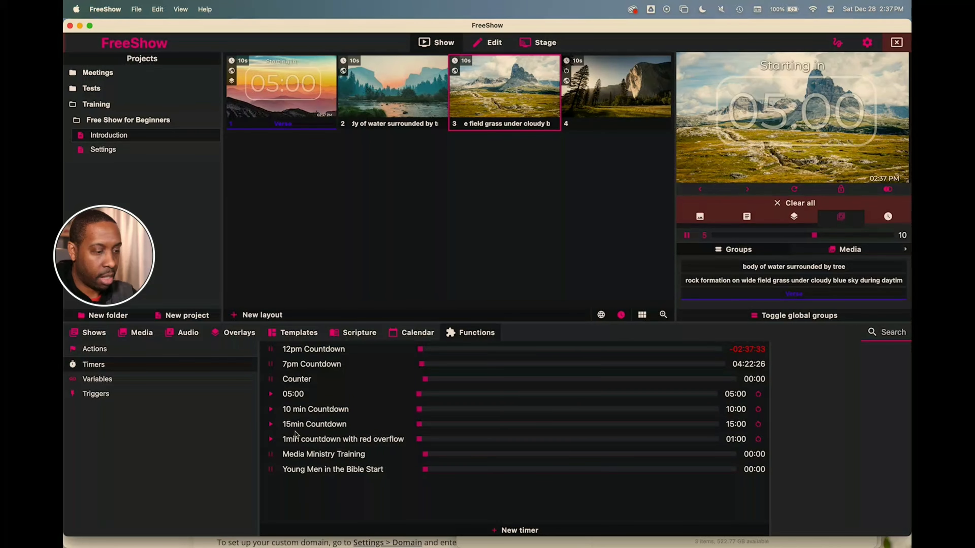
- Start the 15min Countdown timer, preview it as a slide, then delete that timer slide
left_click(271, 425)
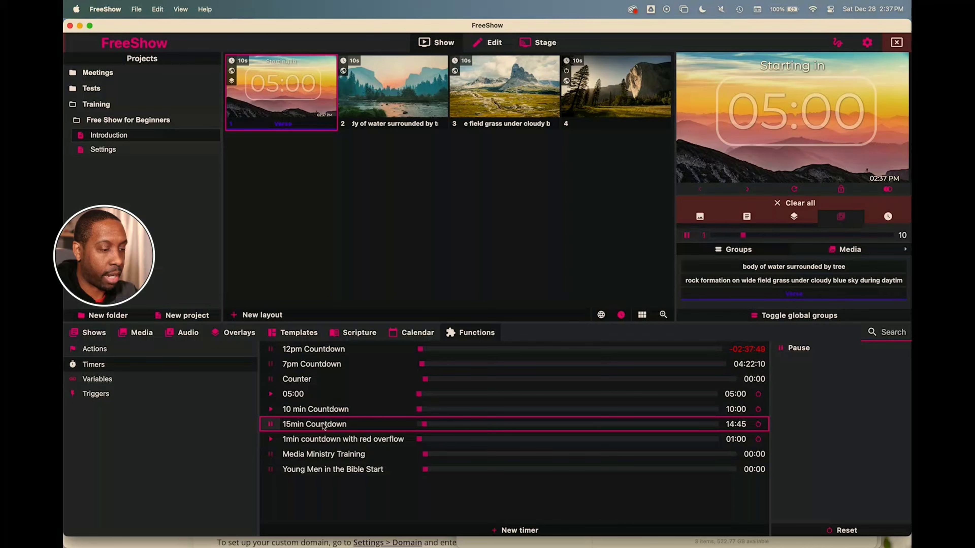
left_click_drag(323, 427, 278, 102)
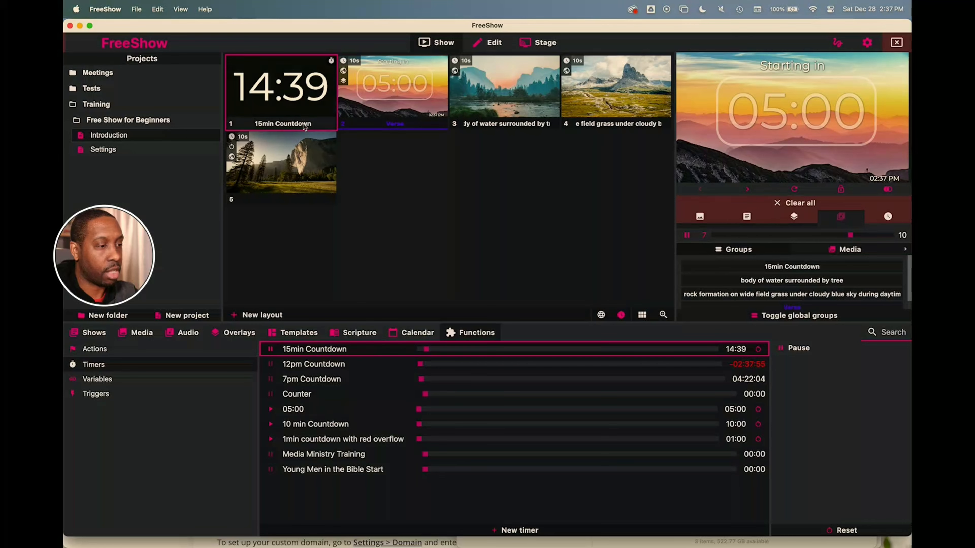
left_click(296, 100)
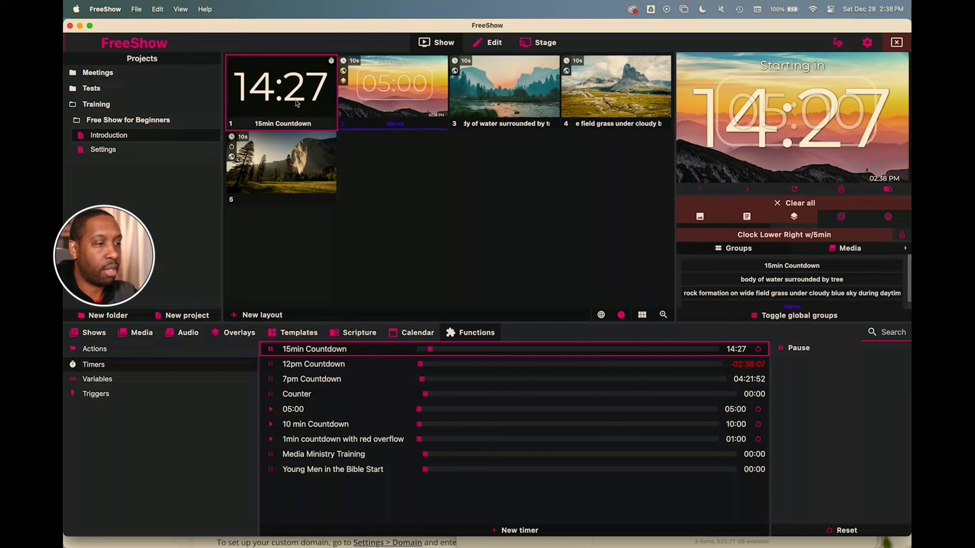
left_click(397, 98)
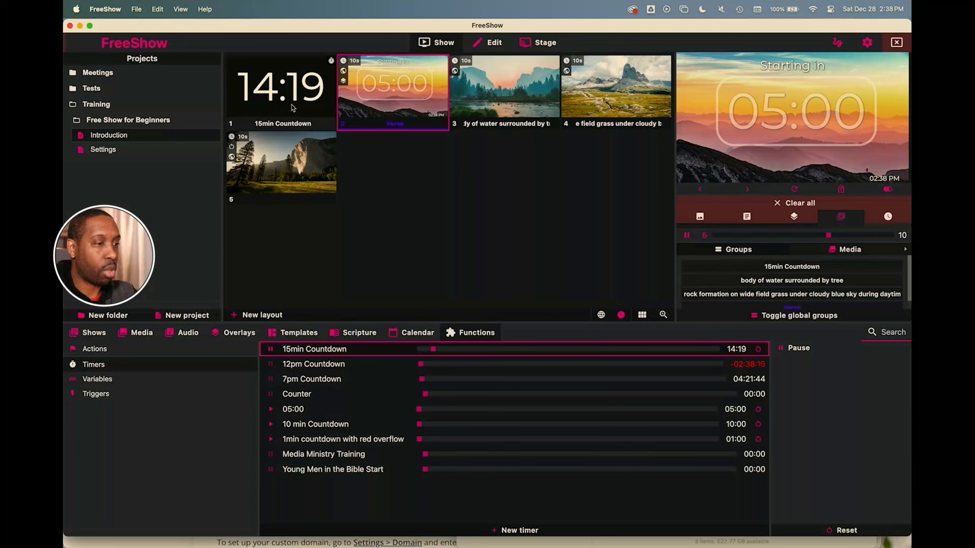
right_click(295, 90)
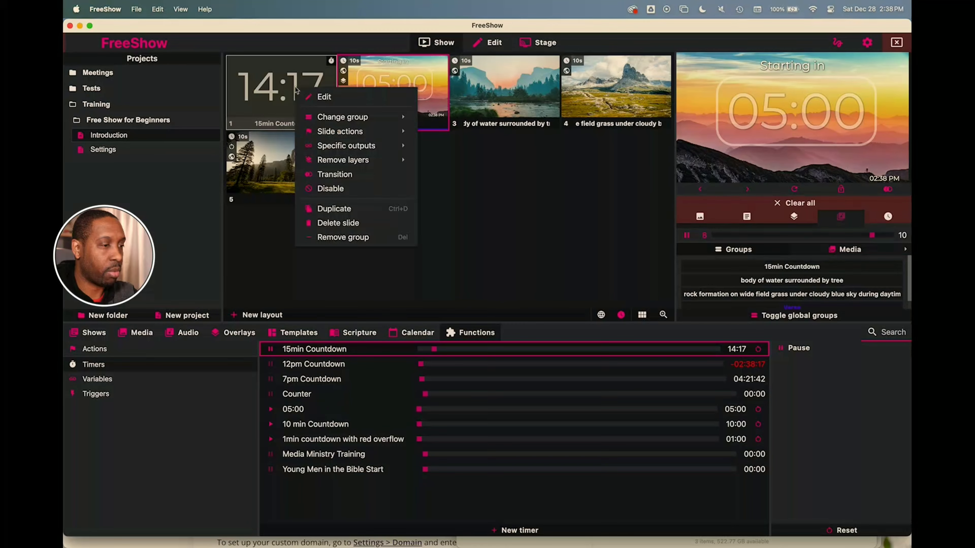
left_click(331, 223)
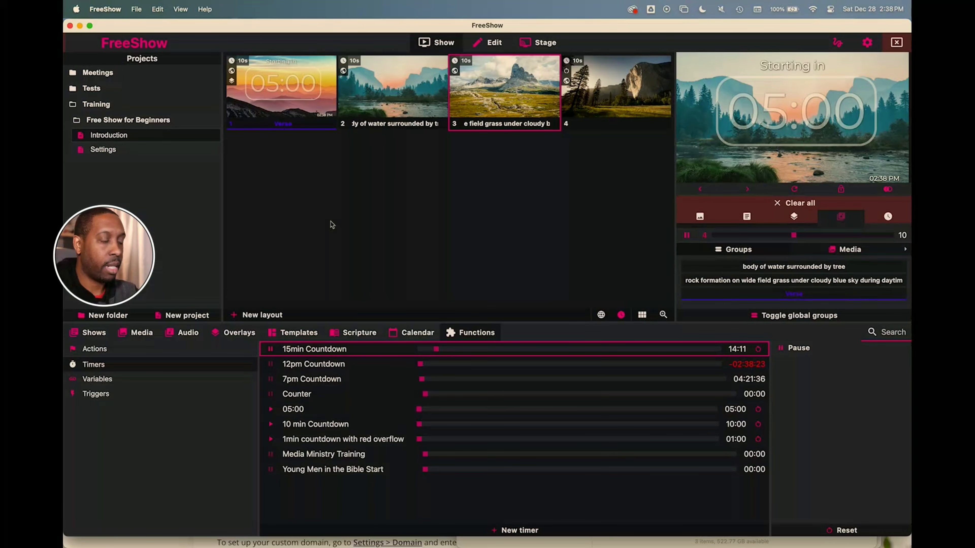
- Add a new overlay named '15min Countdown Clock' and open it in the editor
left_click(238, 333)
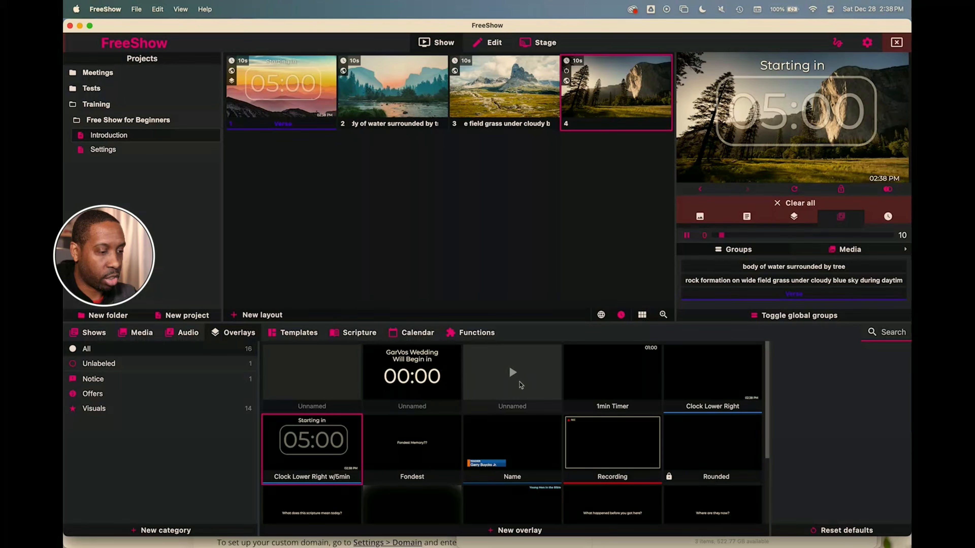
scroll(384, 396, "down", 3)
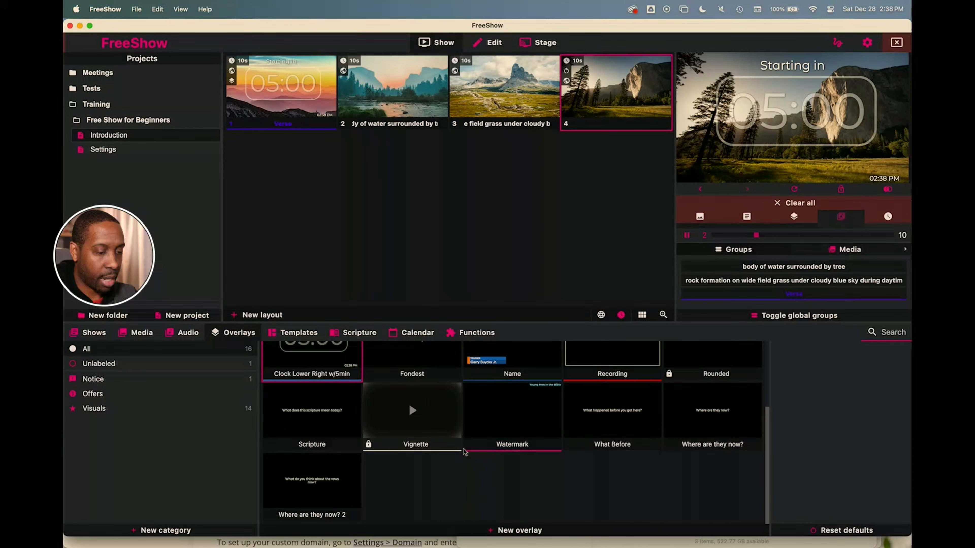
left_click(514, 531)
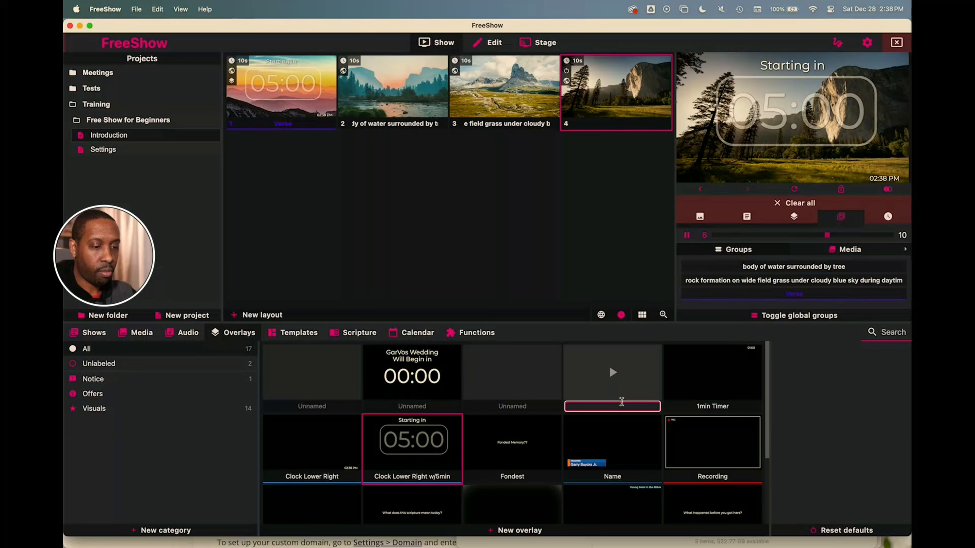
type("15")
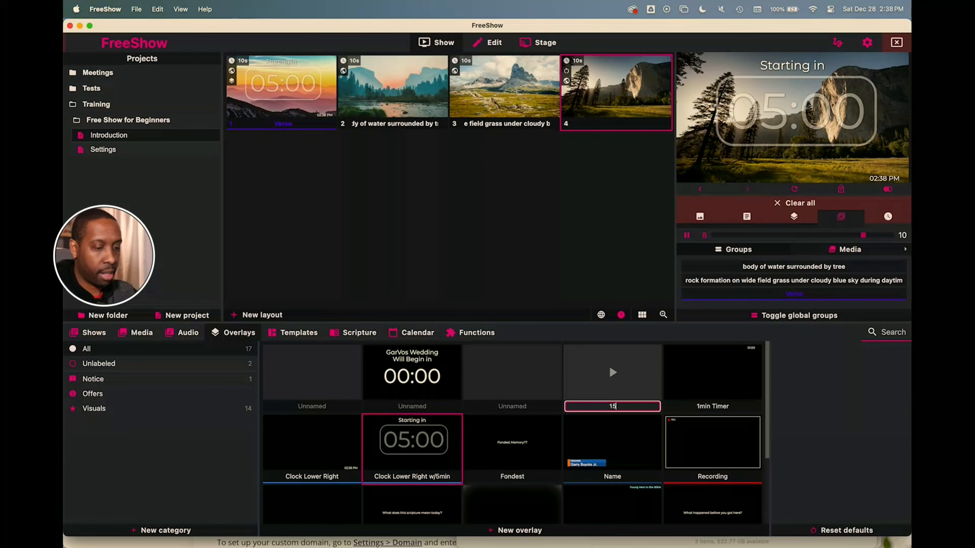
type("min Count")
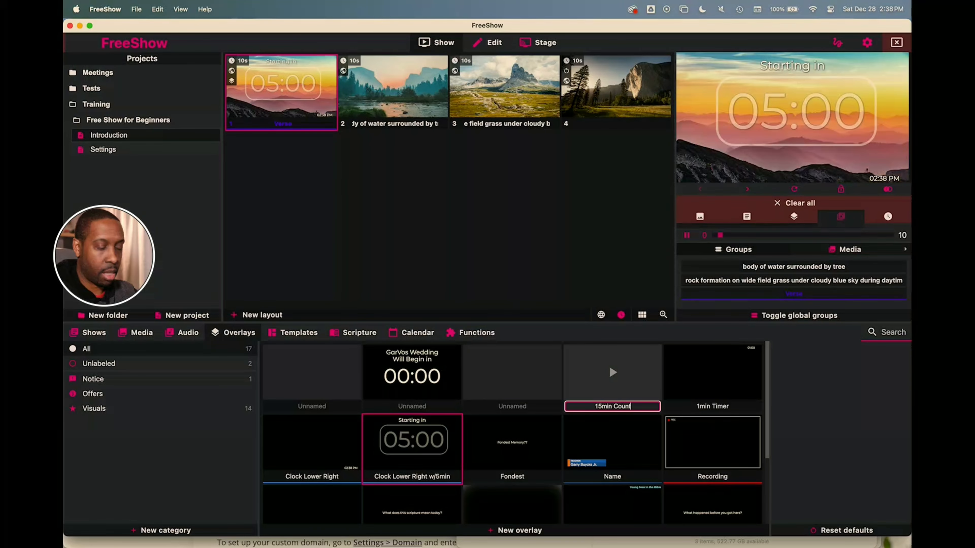
type("down Clock")
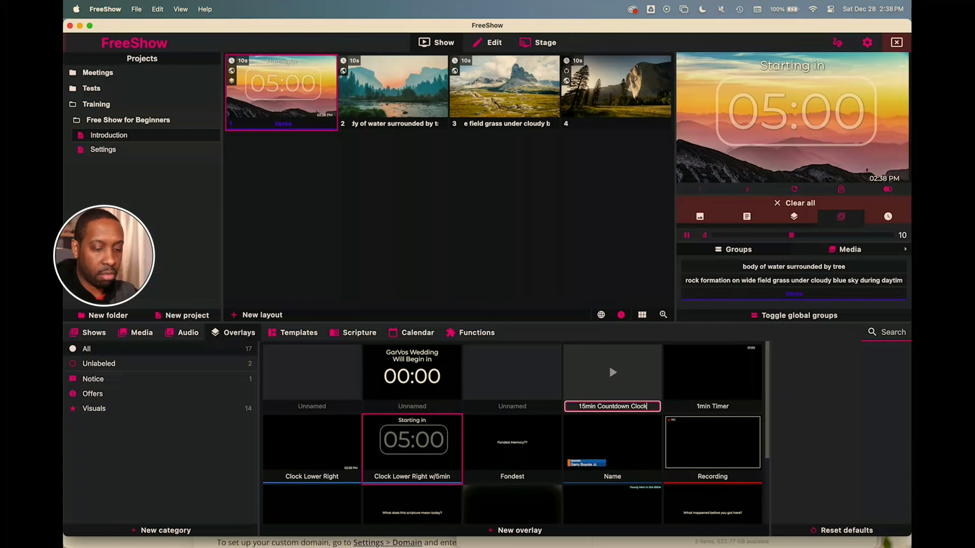
key("Return")
right_click(630, 377)
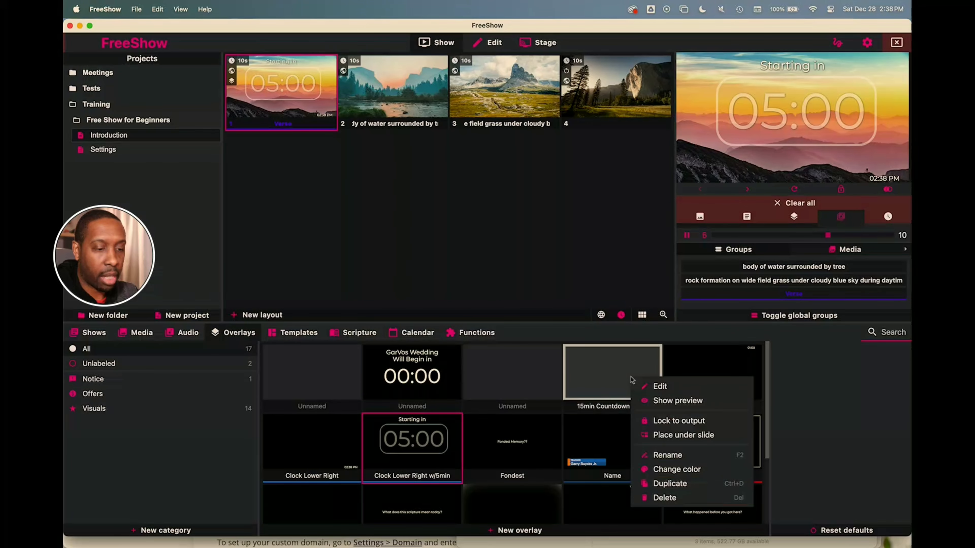
left_click(648, 388)
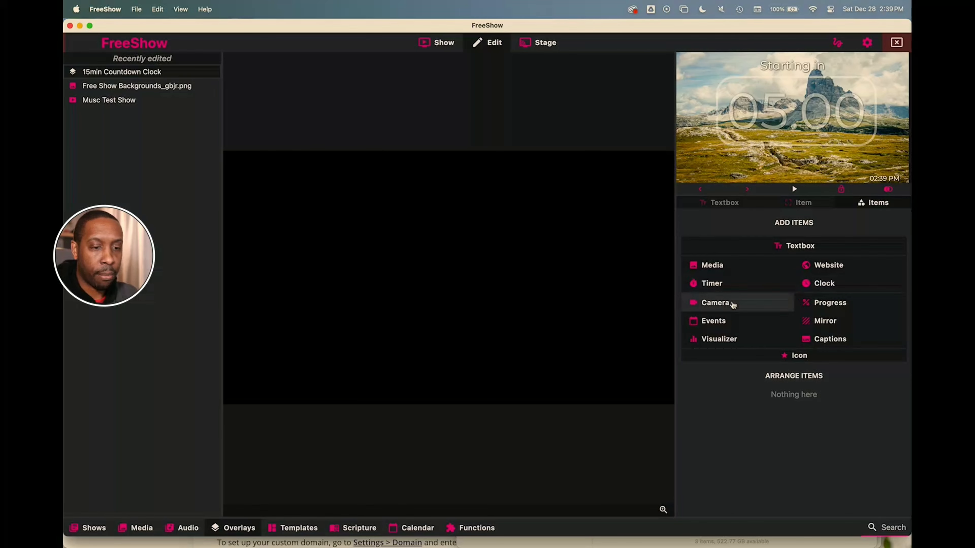
- Add a timer element to the overlay linked to the 15min Countdown timer
left_click(710, 285)
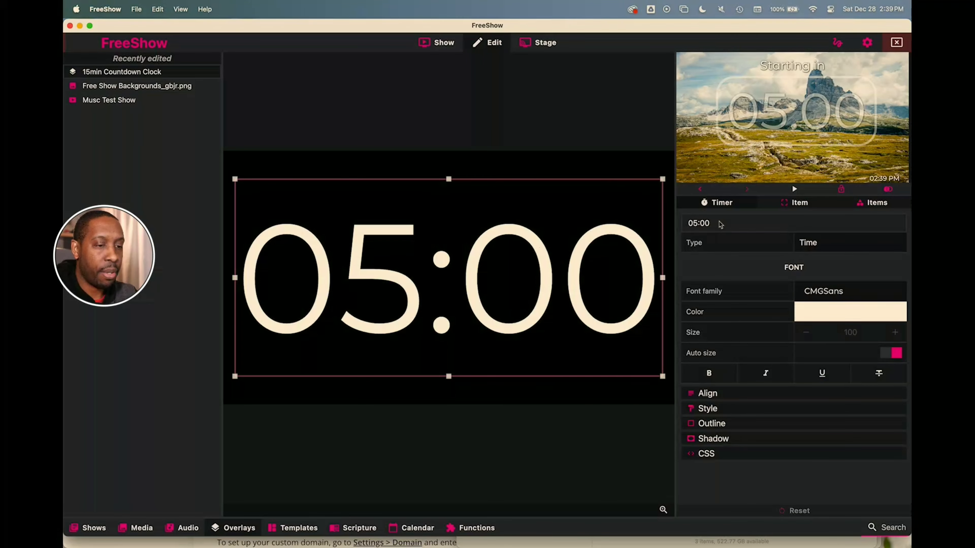
left_click(725, 227)
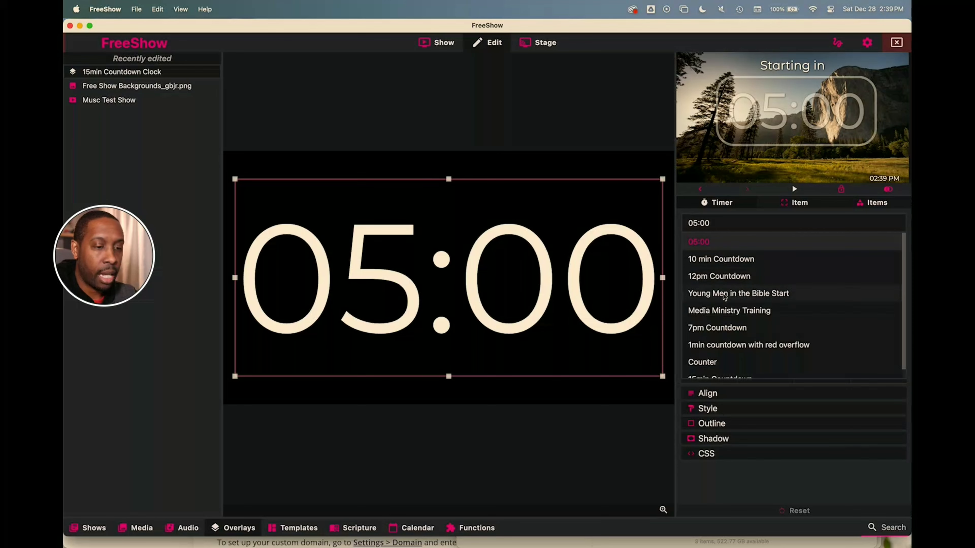
scroll(725, 323, "down", 1)
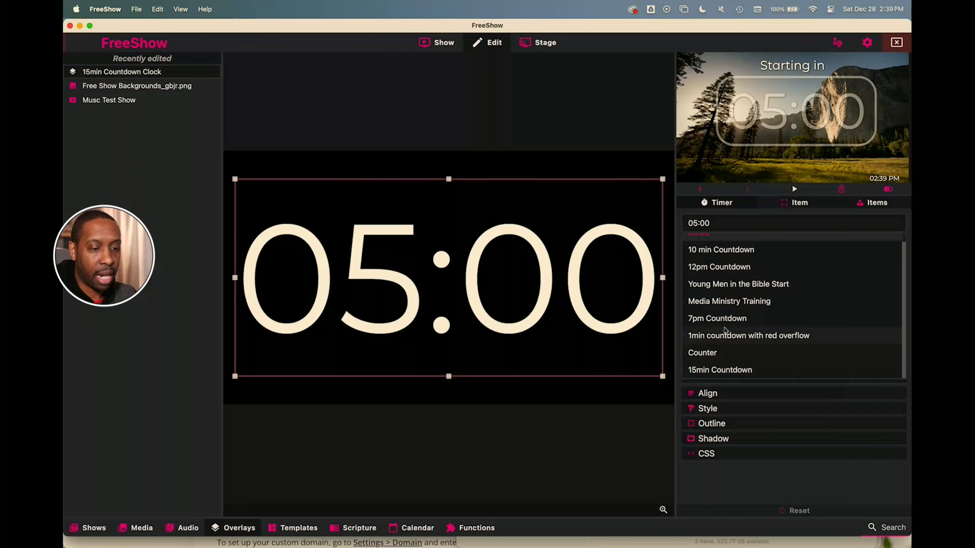
scroll(726, 332, "up", 1)
scroll(724, 358, "down", 1)
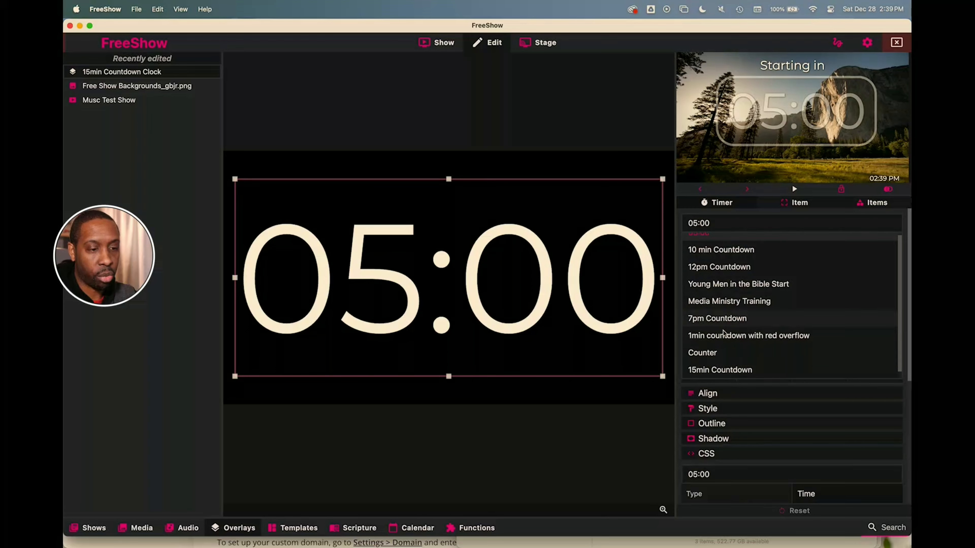
left_click(724, 370)
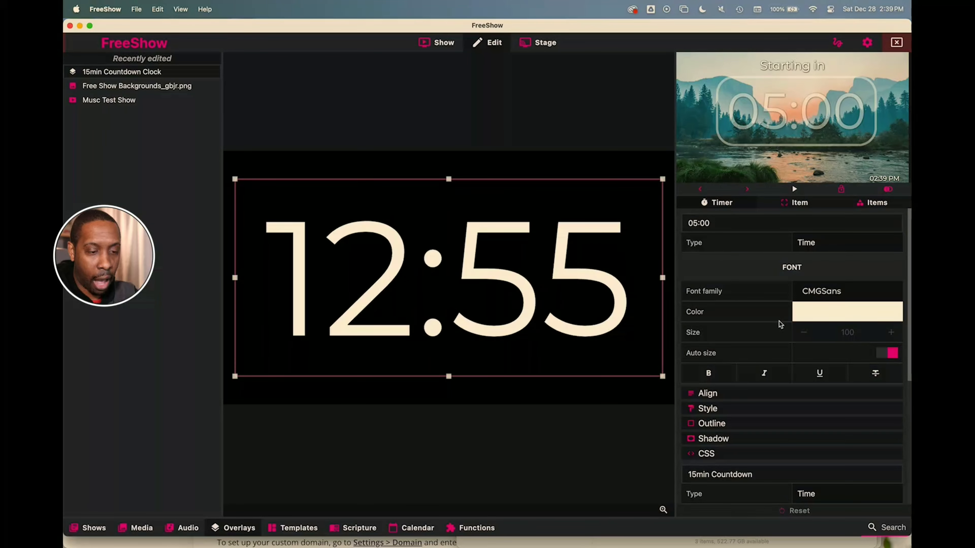
- Toggle Auto size off and back on, then shrink the clock box and centre it
left_click(889, 353)
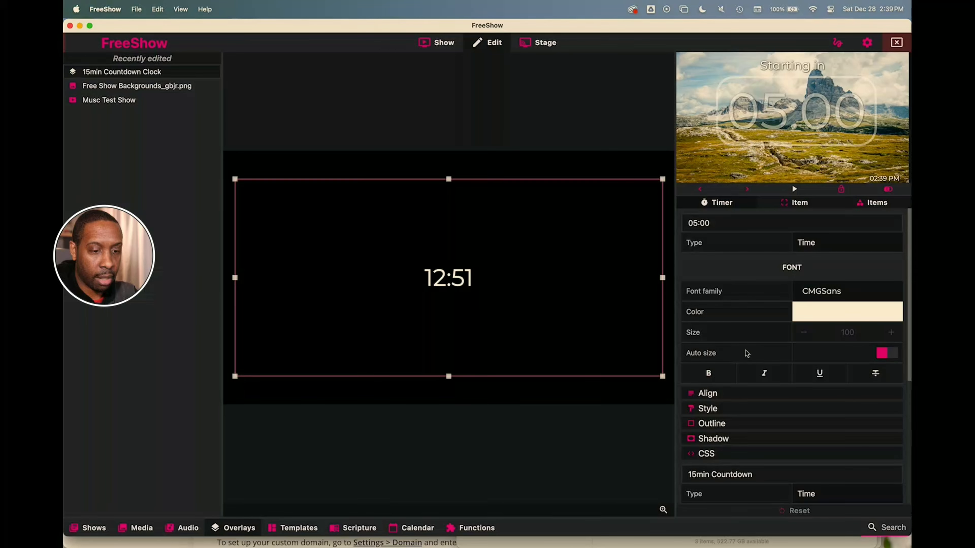
left_click(882, 352)
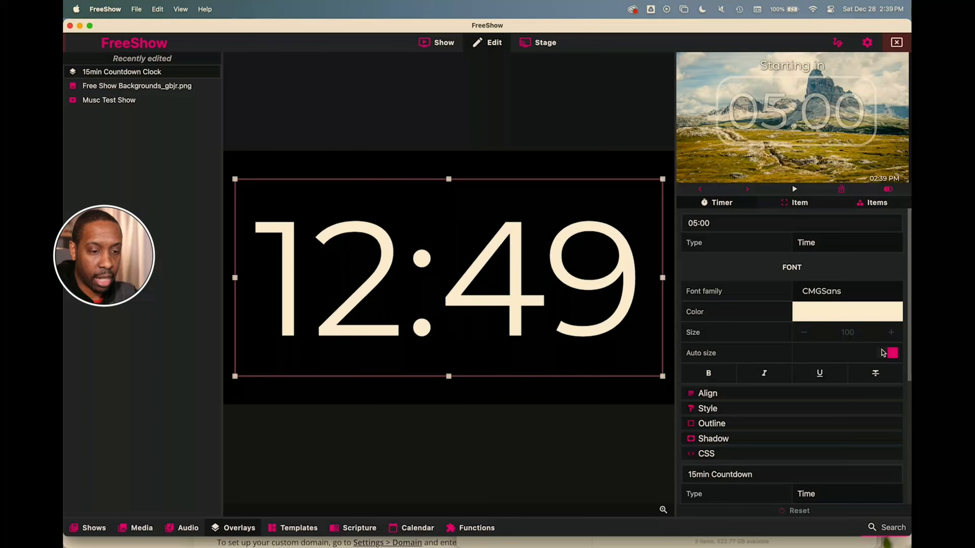
scroll(833, 344, "down", 1)
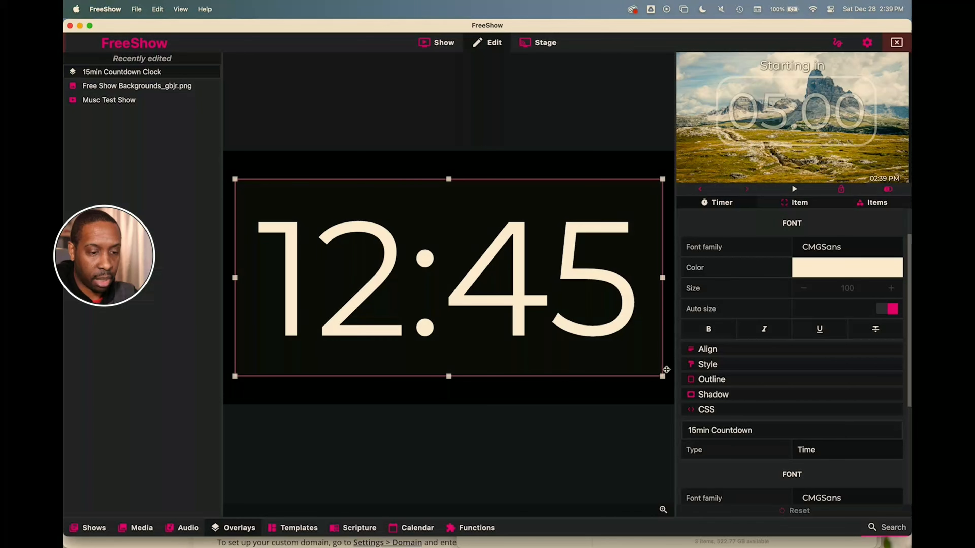
left_click(663, 375)
left_click_drag(629, 355, 496, 328)
left_click_drag(416, 268, 501, 289)
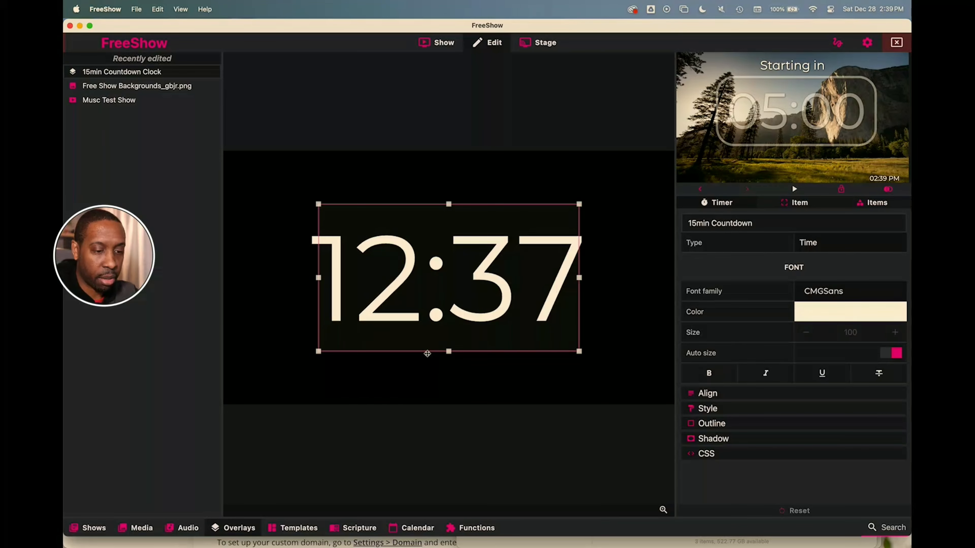
left_click(707, 423)
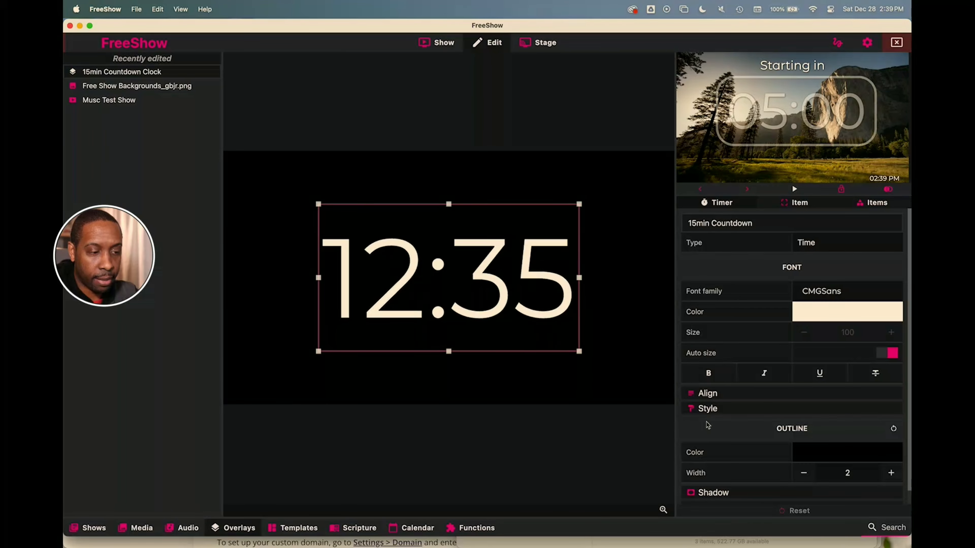
- Set the clock text outline colour to red after trying cream
scroll(732, 430, "down", 1)
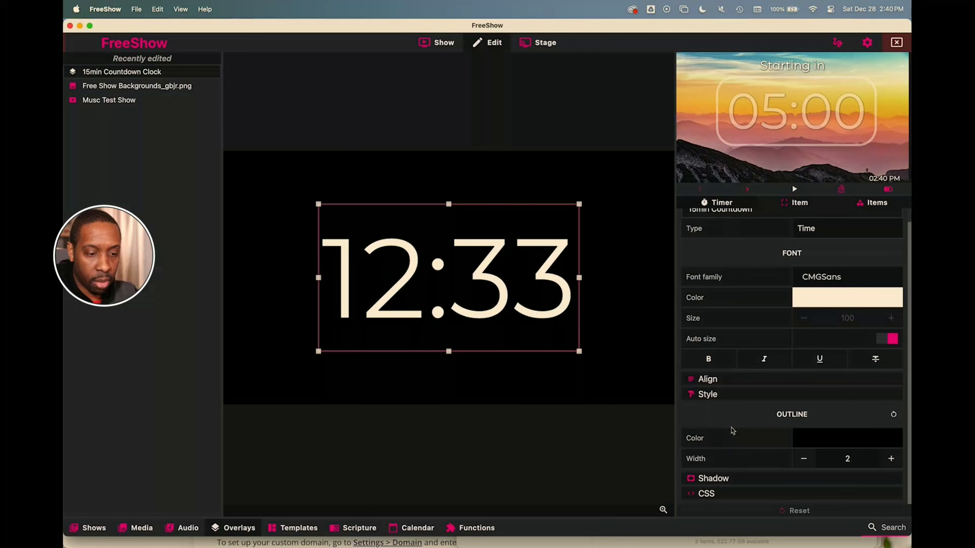
left_click(825, 442)
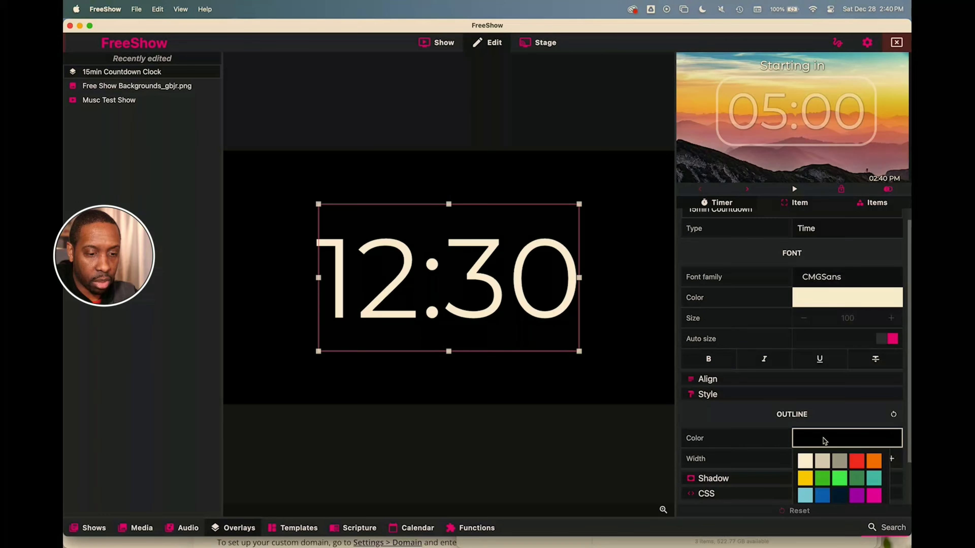
left_click(805, 461)
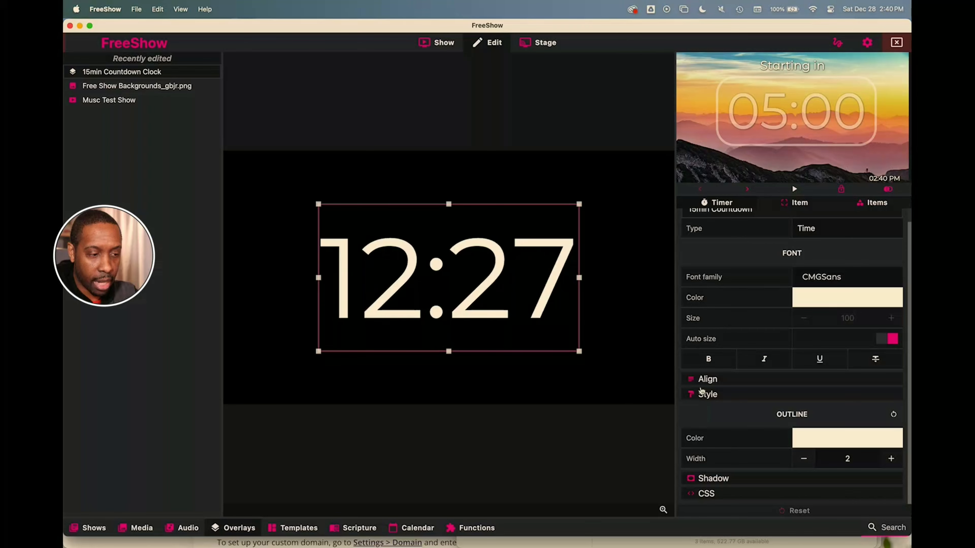
left_click(806, 436)
left_click(857, 458)
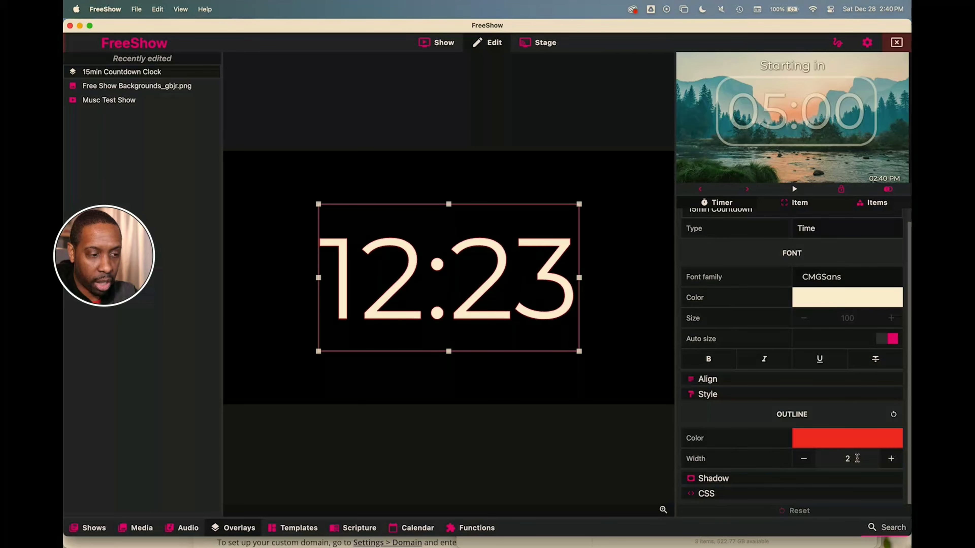
- Raise the outline width to 5, then lower it to 1 and collapse Outline
left_click(891, 459)
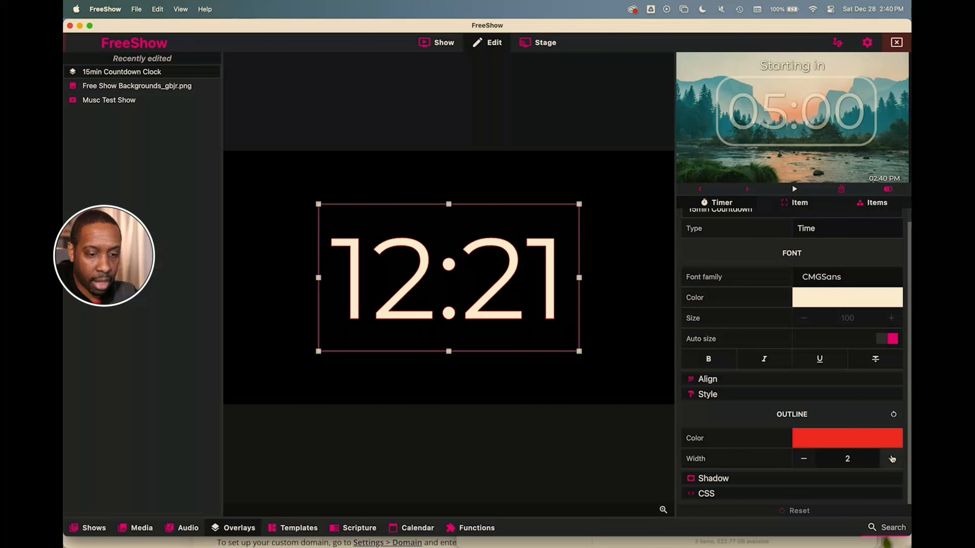
left_click(891, 459)
left_click(891, 459)
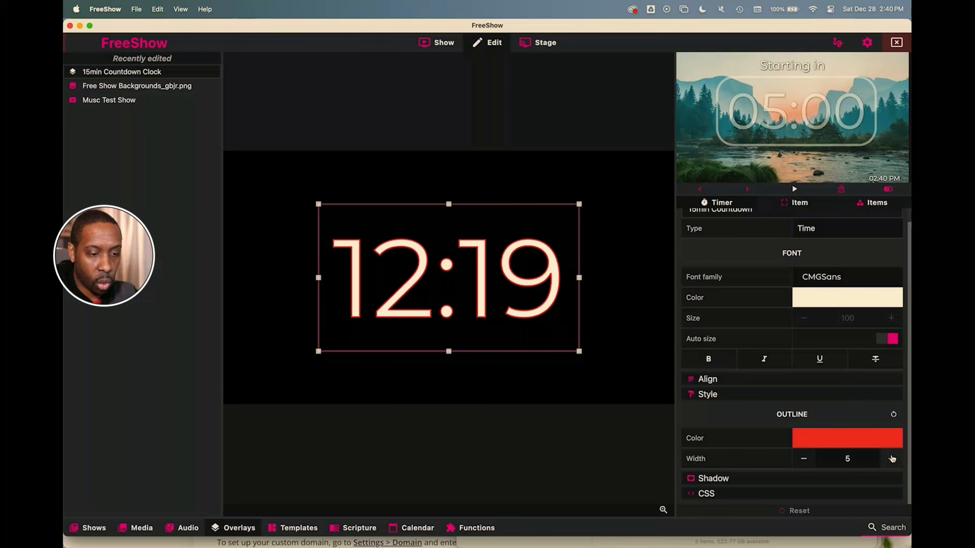
left_click(804, 458)
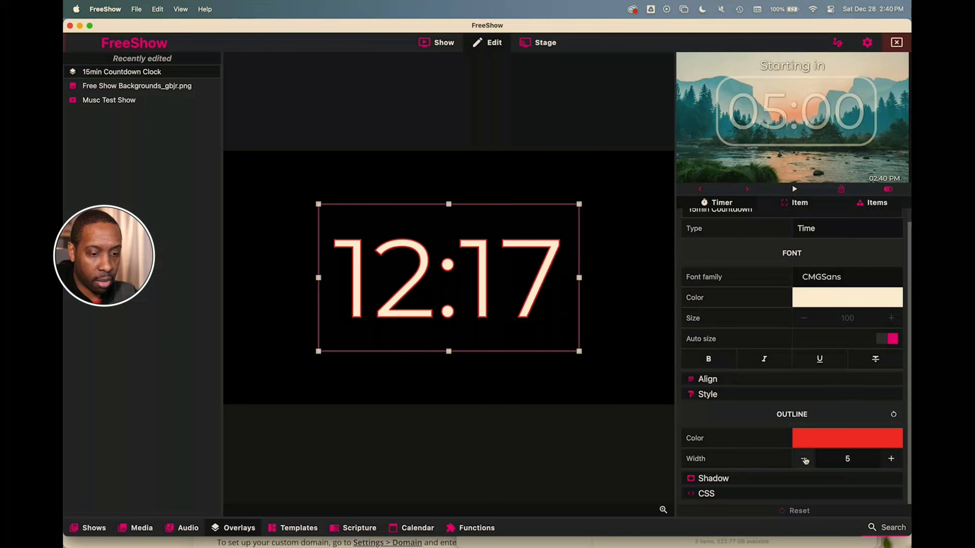
left_click(804, 459)
left_click(804, 458)
left_click(803, 459)
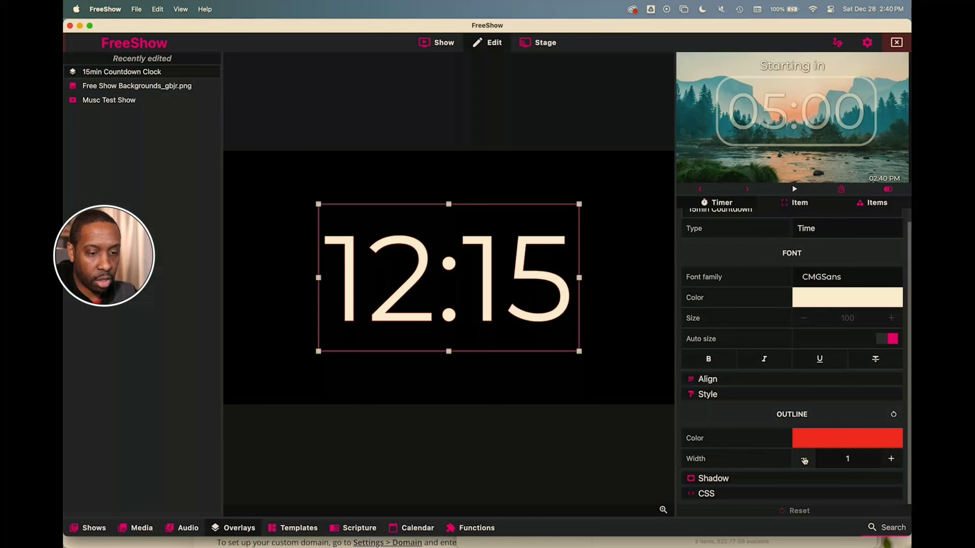
left_click(804, 459)
left_click(893, 414)
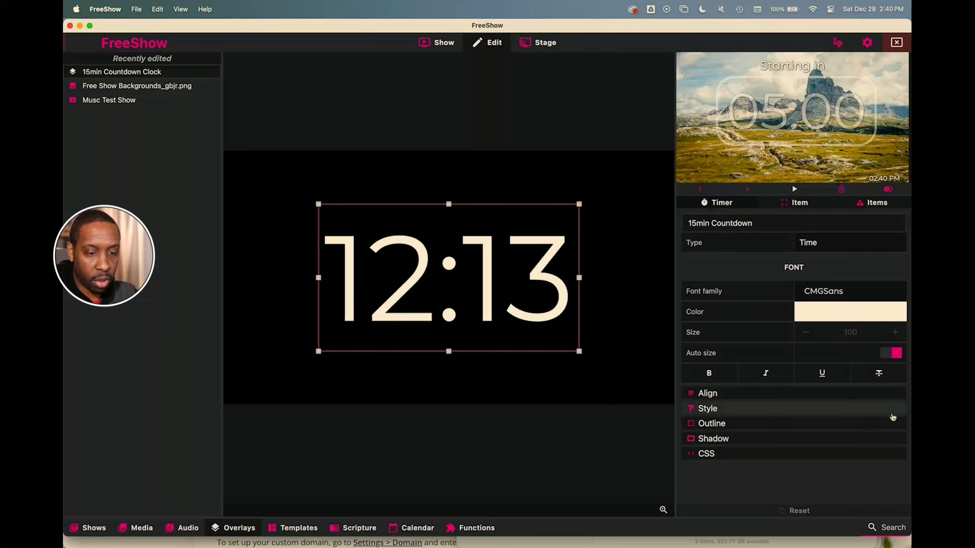
- Give the clock digits a shadow with Offset X 2, Offset Y 2 and Blur 3
left_click(731, 408)
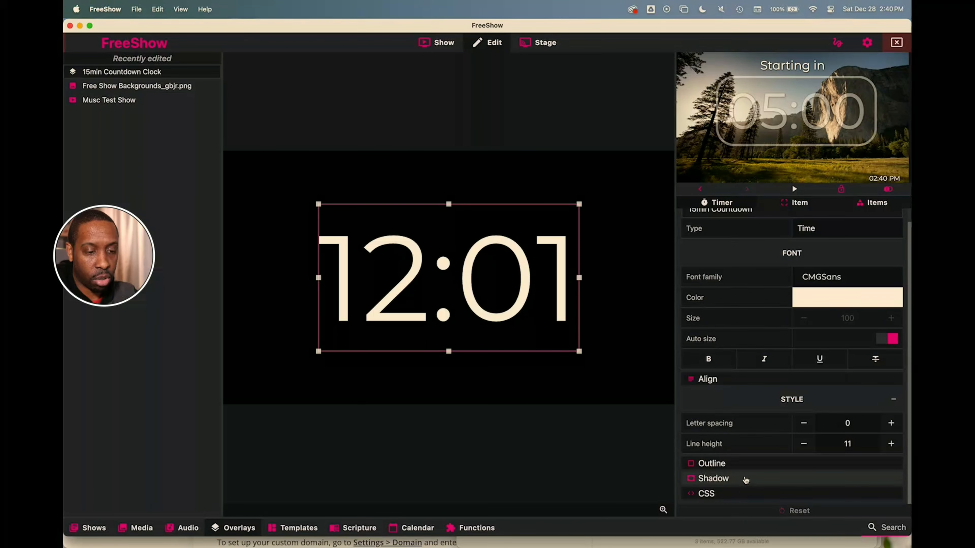
left_click(746, 479)
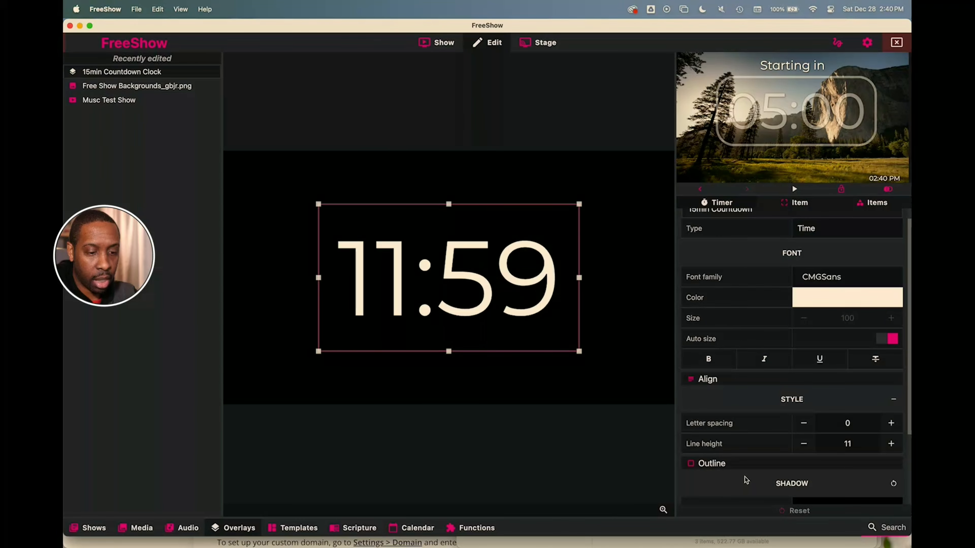
scroll(747, 473, "down", 3)
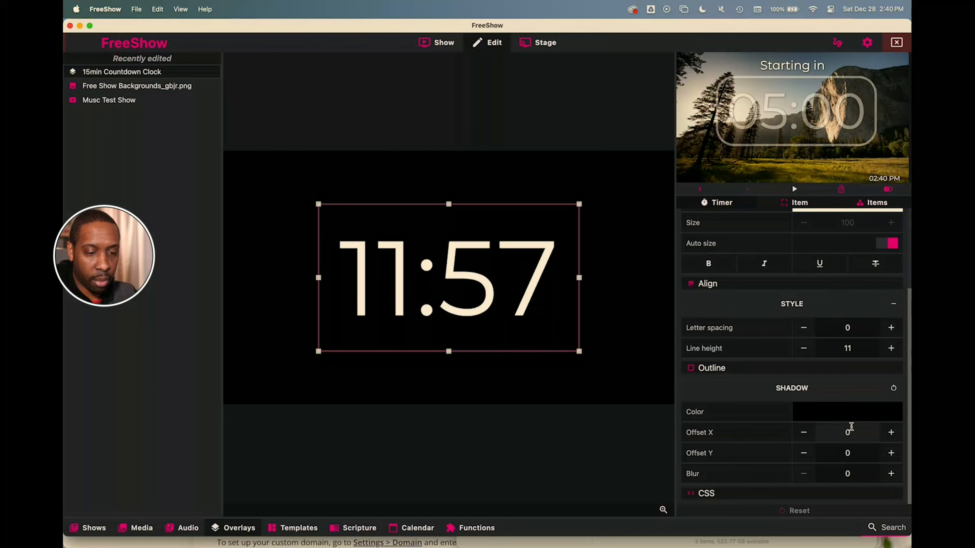
left_click(891, 433)
left_click(892, 433)
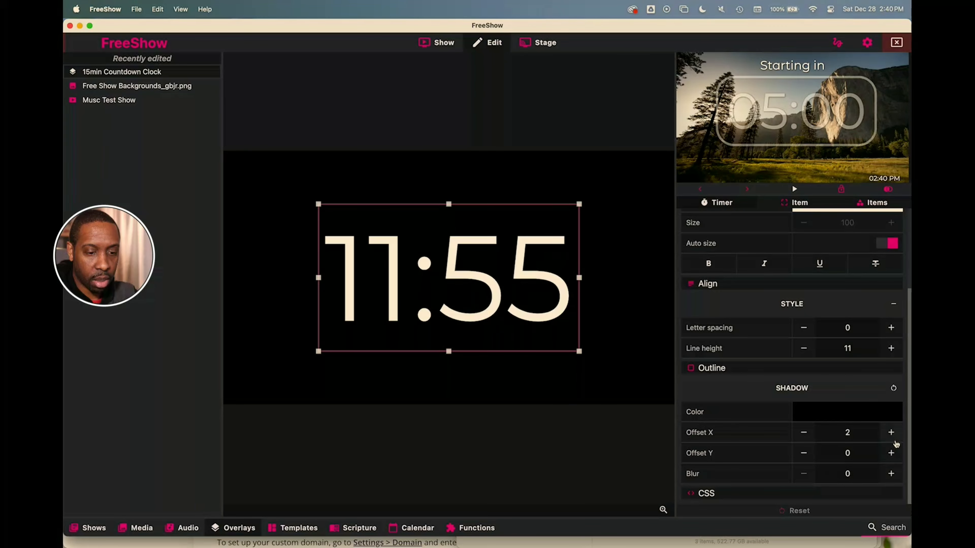
left_click(891, 454)
left_click(891, 454)
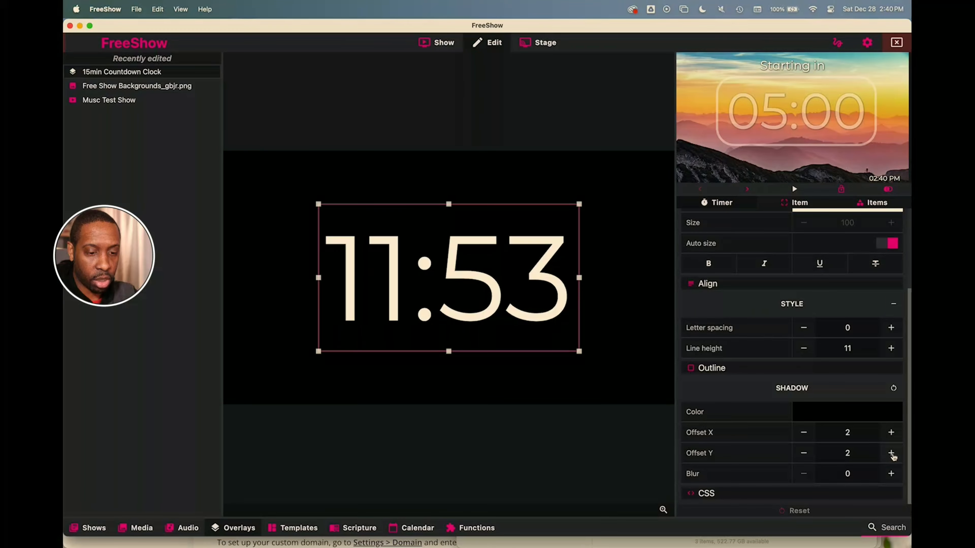
left_click(891, 474)
left_click(892, 474)
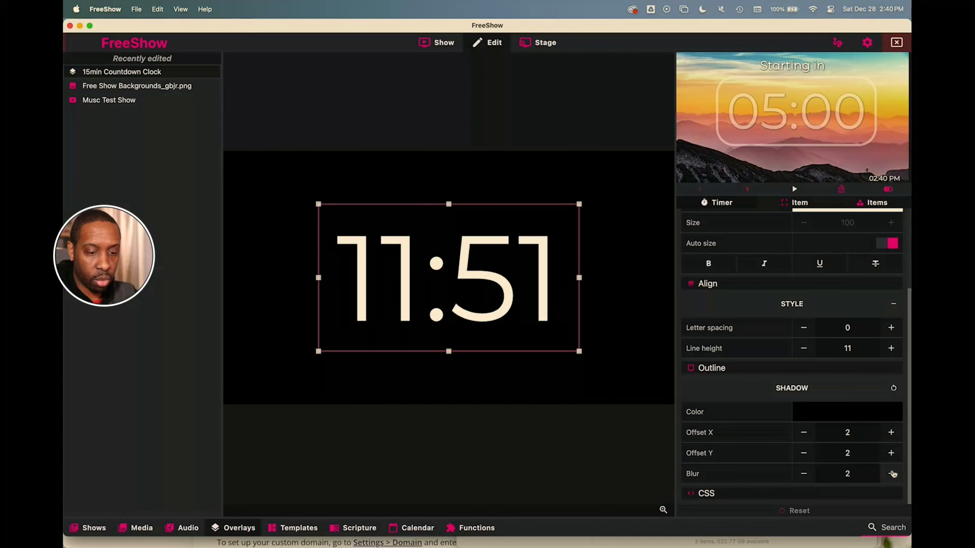
left_click(891, 474)
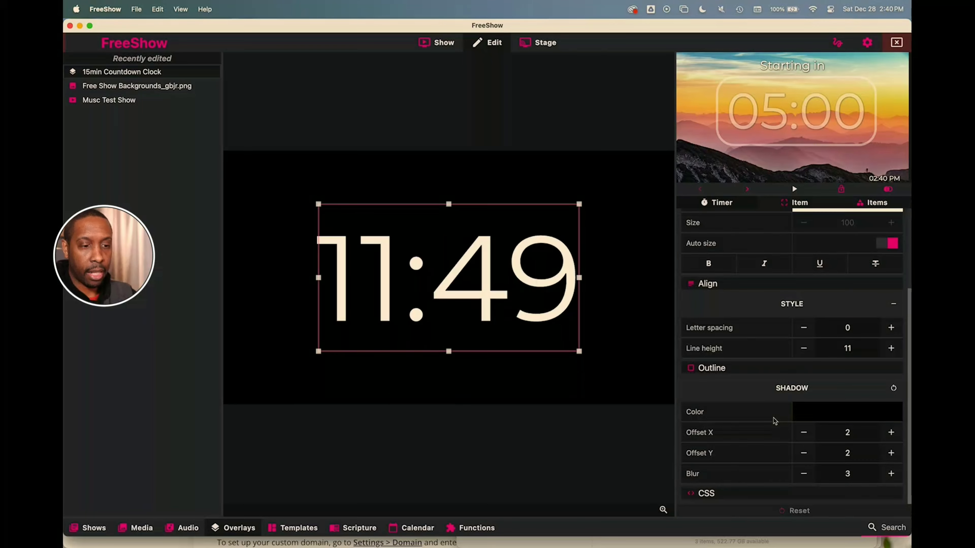
scroll(773, 418, "up", 3)
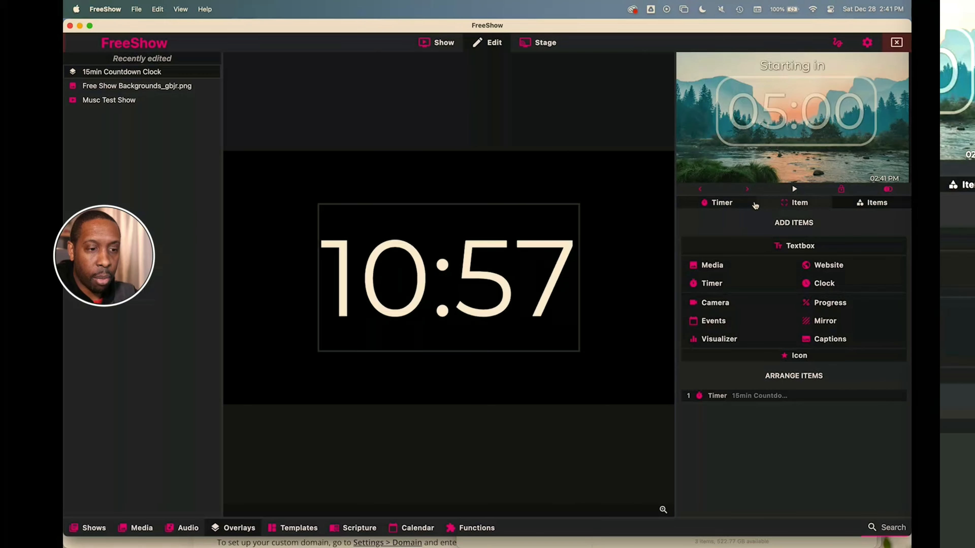
- Select the timer item and raise its border width to 19
left_click(733, 201)
left_click(794, 204)
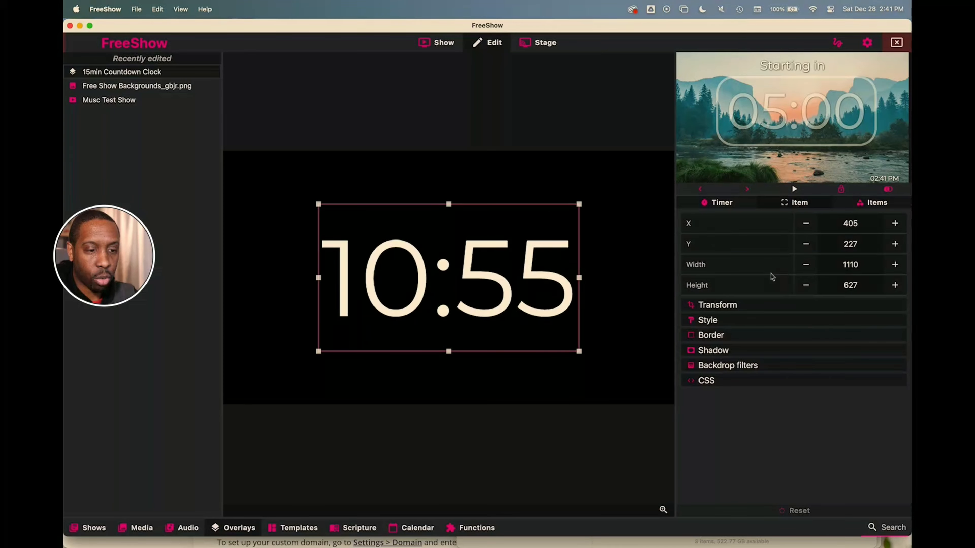
left_click(712, 336)
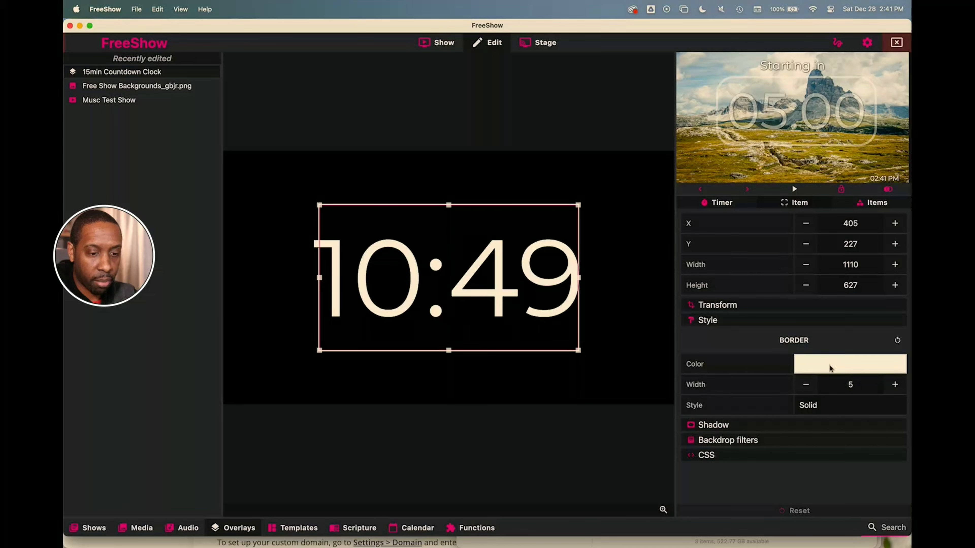
left_click(895, 385)
left_click(895, 385)
left_click(895, 384)
left_click(895, 385)
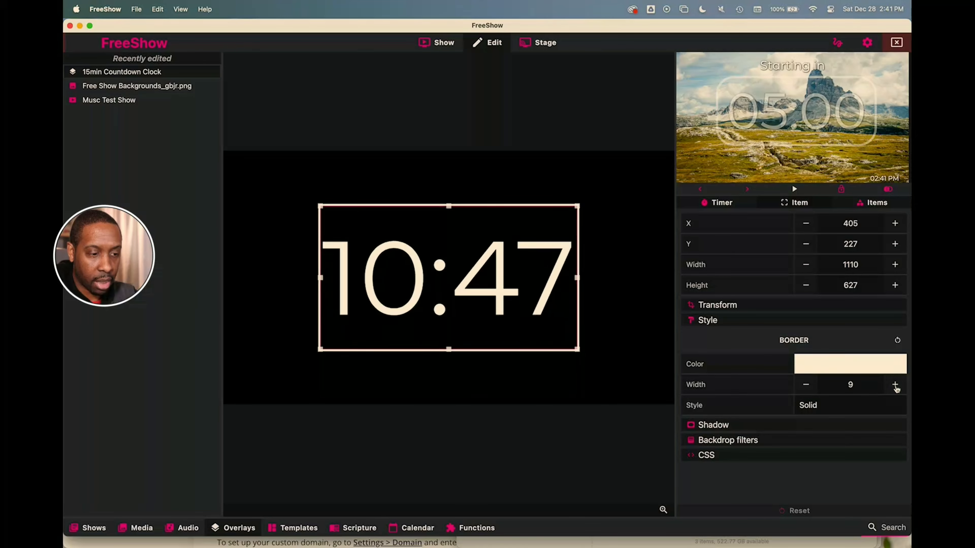
left_click(895, 385)
left_click(895, 385)
left_click(895, 385)
left_click(895, 385)
left_click(895, 385)
left_click(895, 385)
left_click(895, 385)
left_click(895, 385)
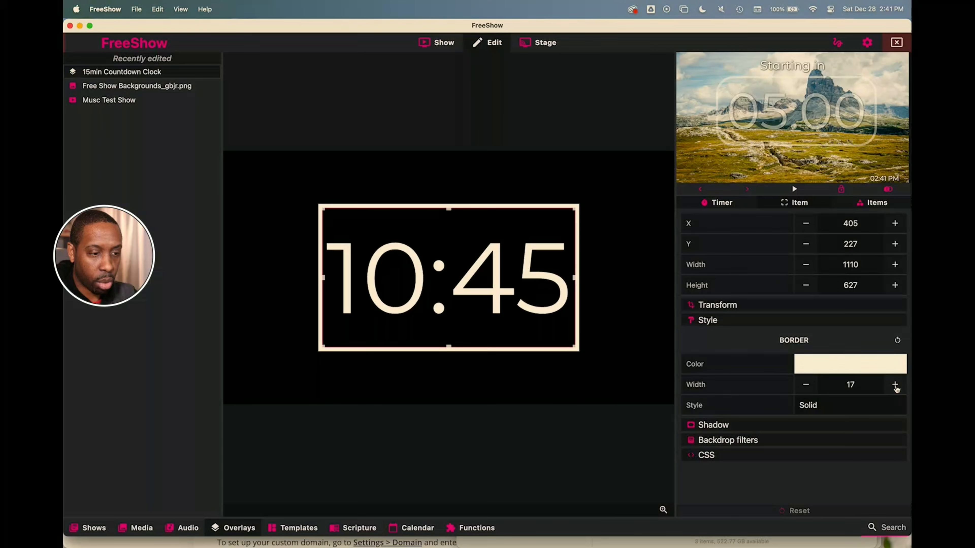
left_click(895, 385)
left_click(895, 385)
left_click(806, 405)
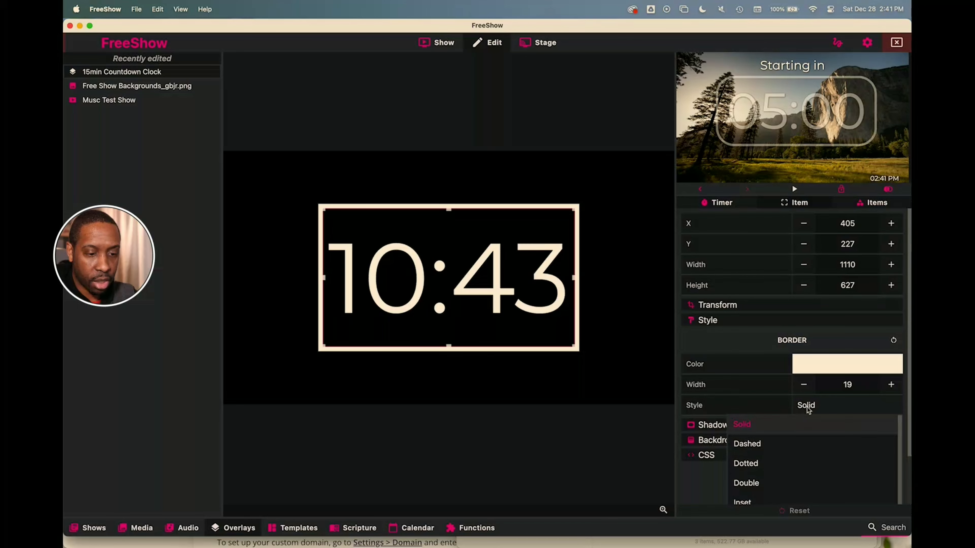
- Set the border style to Double after trying Dashed and Dotted
scroll(777, 430, "down", 1)
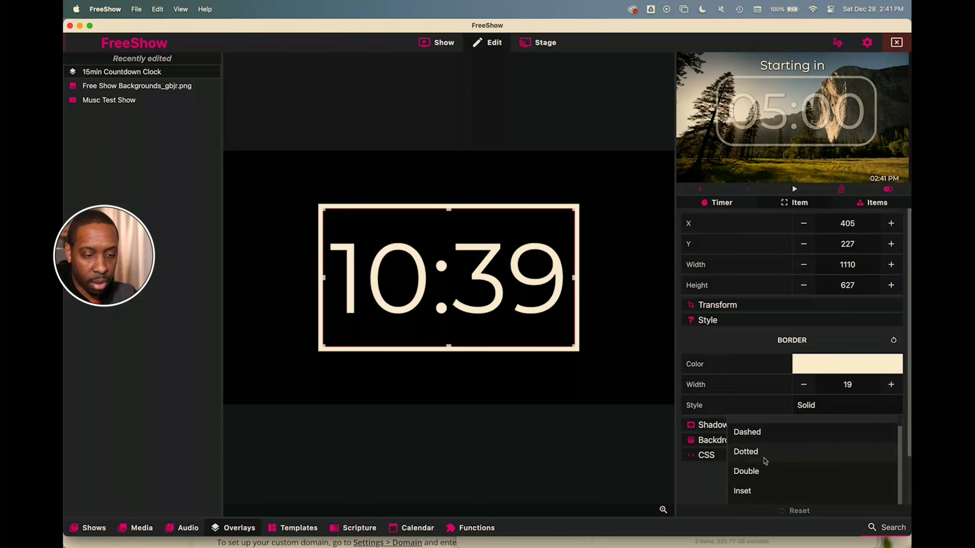
left_click(762, 472)
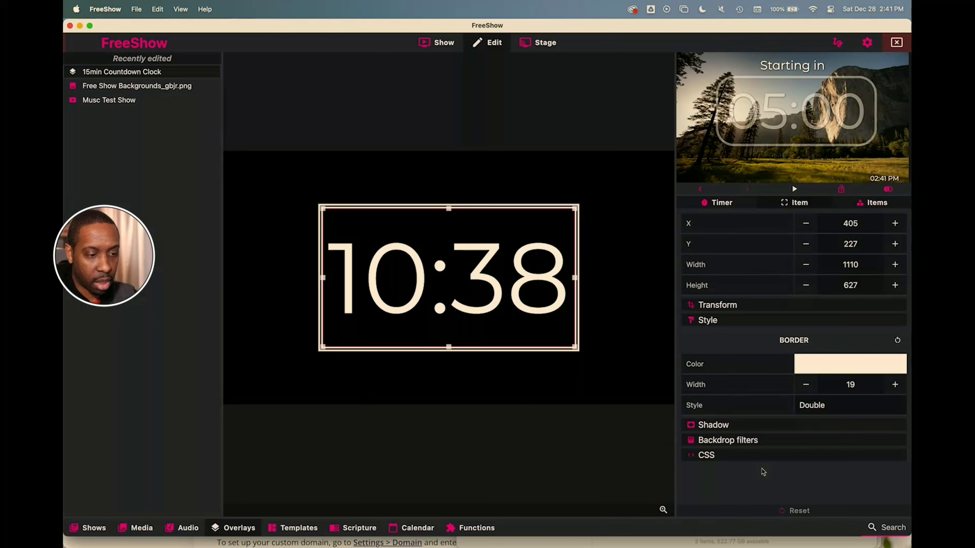
left_click(825, 406)
left_click(759, 442)
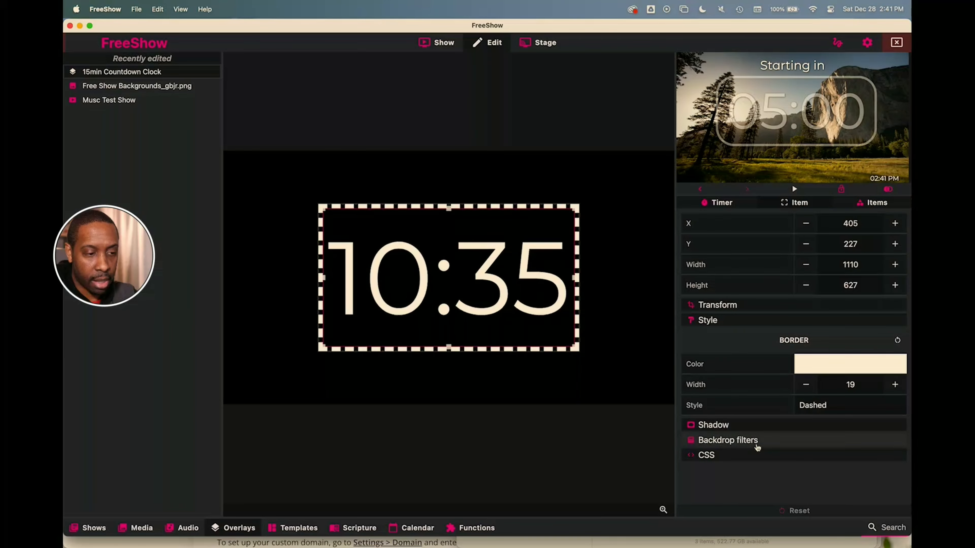
left_click(830, 407)
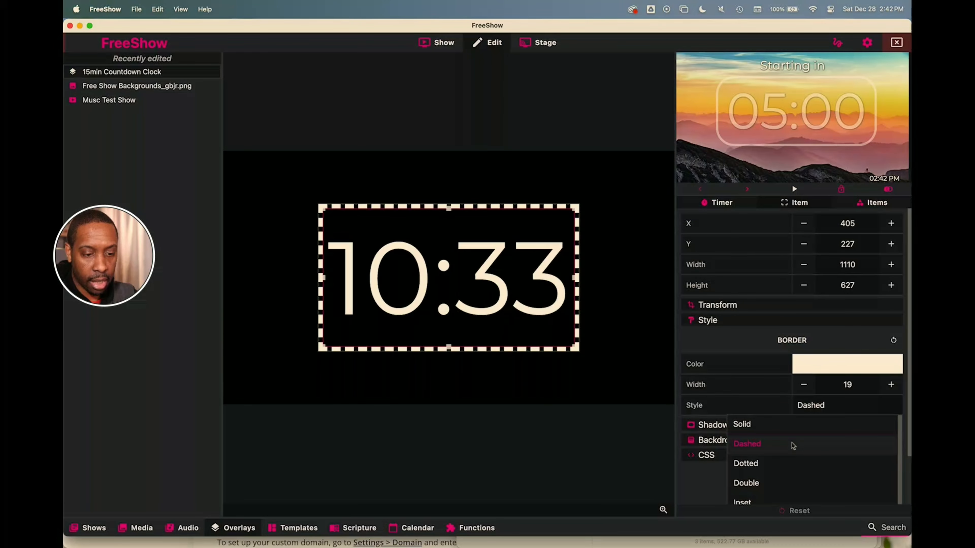
left_click(772, 464)
left_click(825, 406)
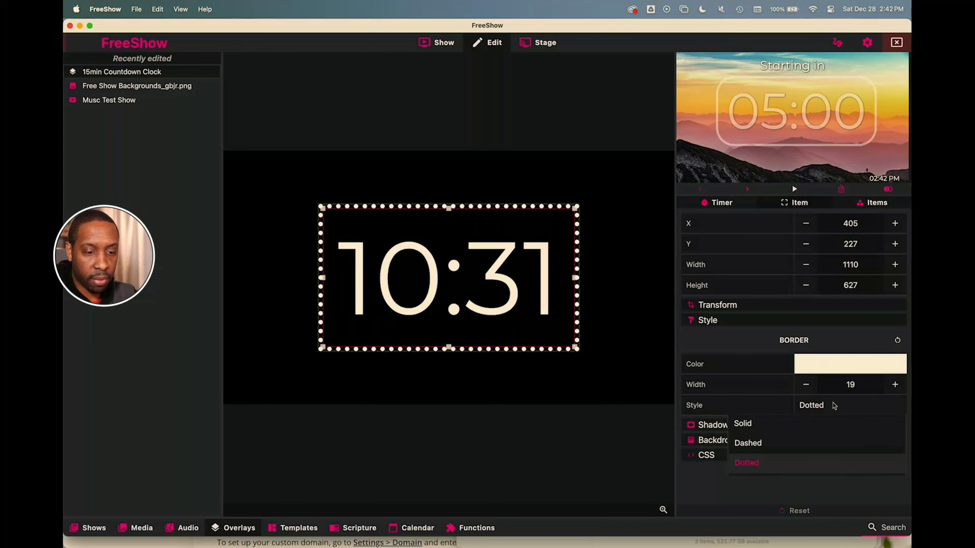
scroll(764, 469, "down", 1)
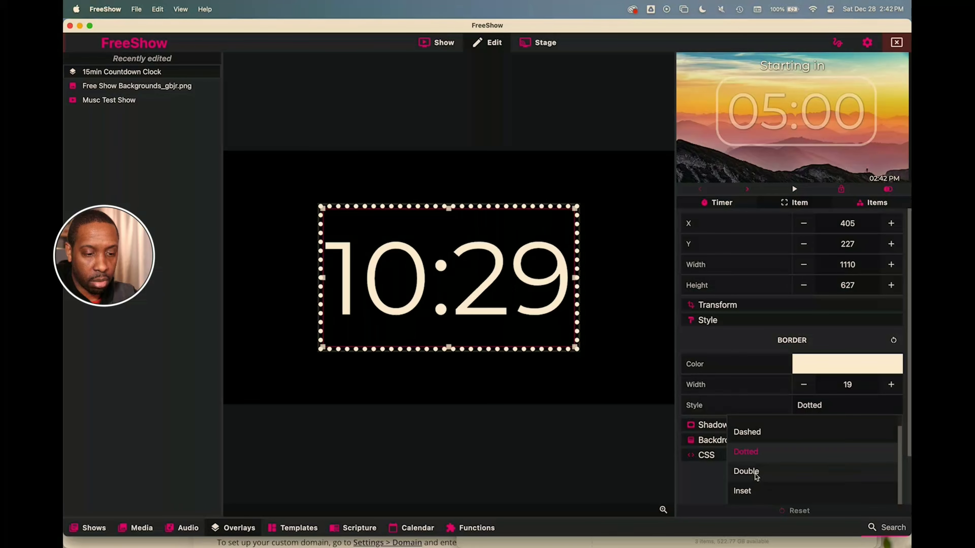
left_click(756, 475)
left_click(755, 322)
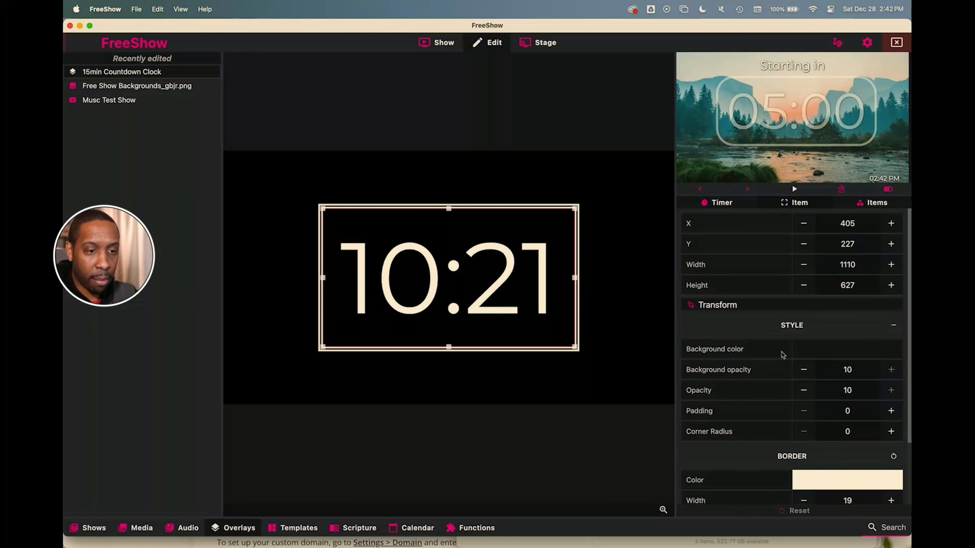
- Leave the clock box background without colour and round its corners to radius 17
left_click(832, 354)
left_click(805, 372)
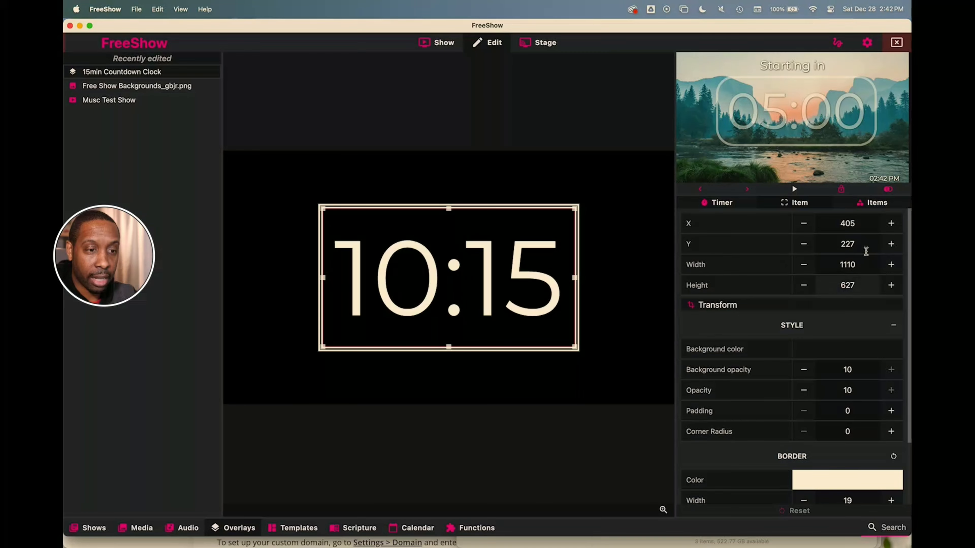
double_click(891, 432)
double_click(892, 432)
left_click(891, 431)
double_click(891, 432)
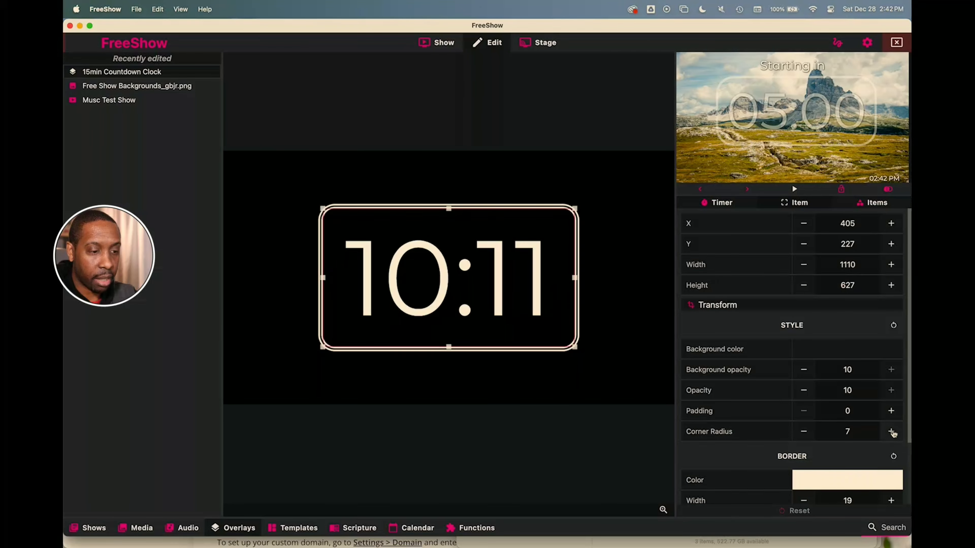
double_click(891, 431)
double_click(891, 432)
left_click(891, 431)
left_click(891, 432)
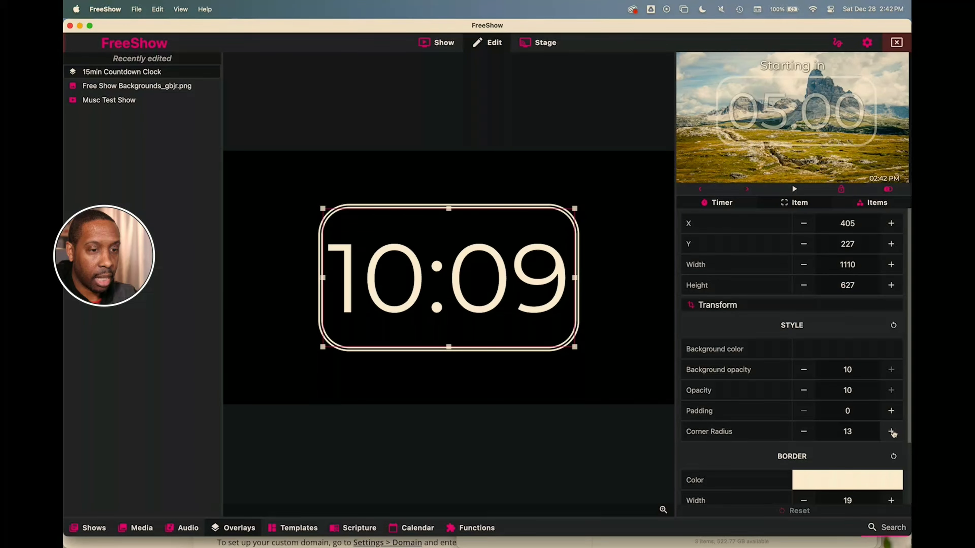
left_click(891, 431)
left_click(892, 432)
left_click(891, 432)
left_click(891, 431)
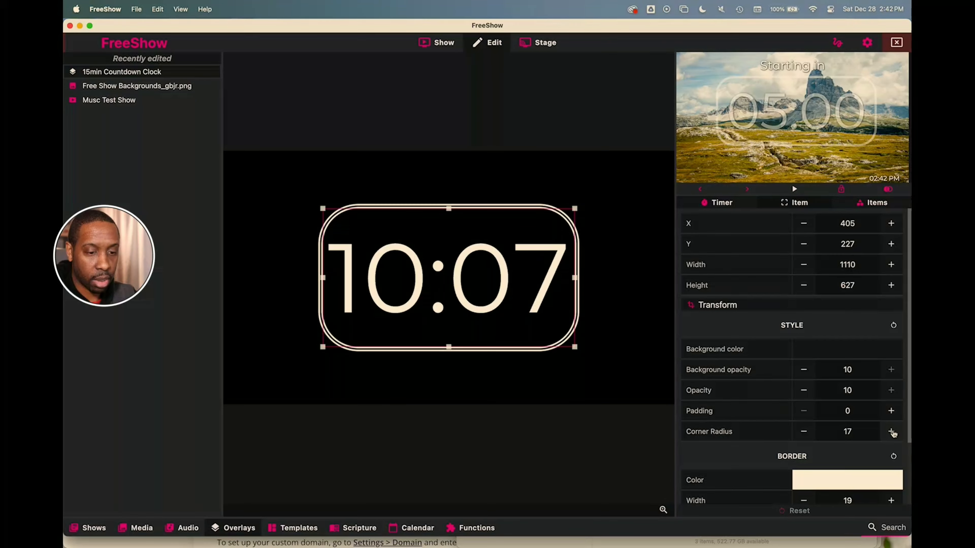
- Add padding of 8 inside the clock box
left_click(891, 411)
left_click(891, 411)
left_click(891, 411)
left_click(891, 411)
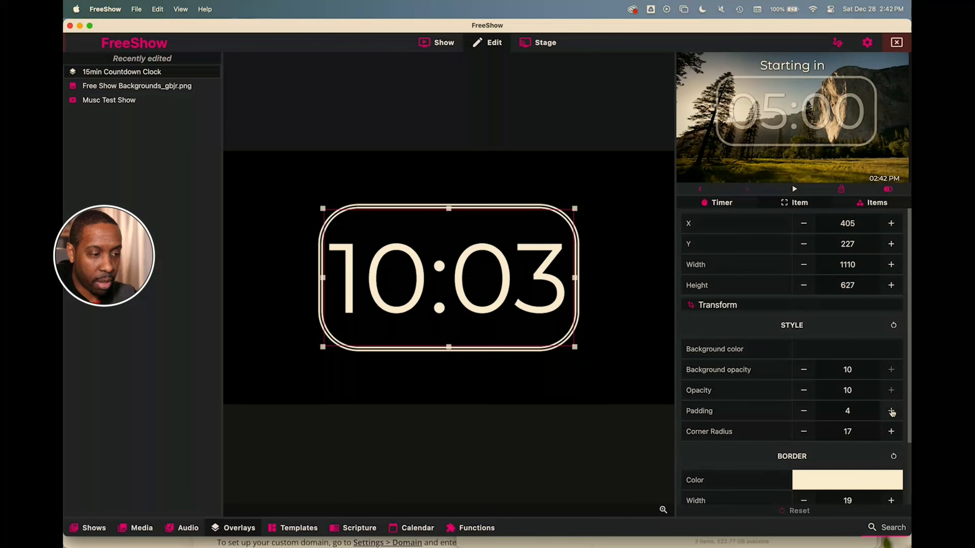
left_click(891, 411)
left_click(891, 411)
left_click(891, 412)
left_click(892, 411)
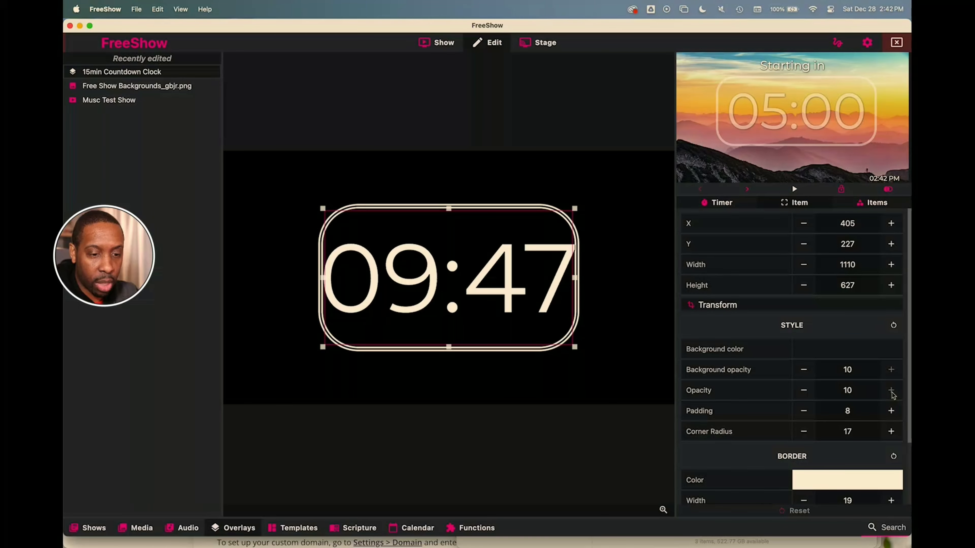
- Lower the box opacity to 5 and return to the show's slides
left_click(803, 390)
double_click(804, 391)
double_click(803, 391)
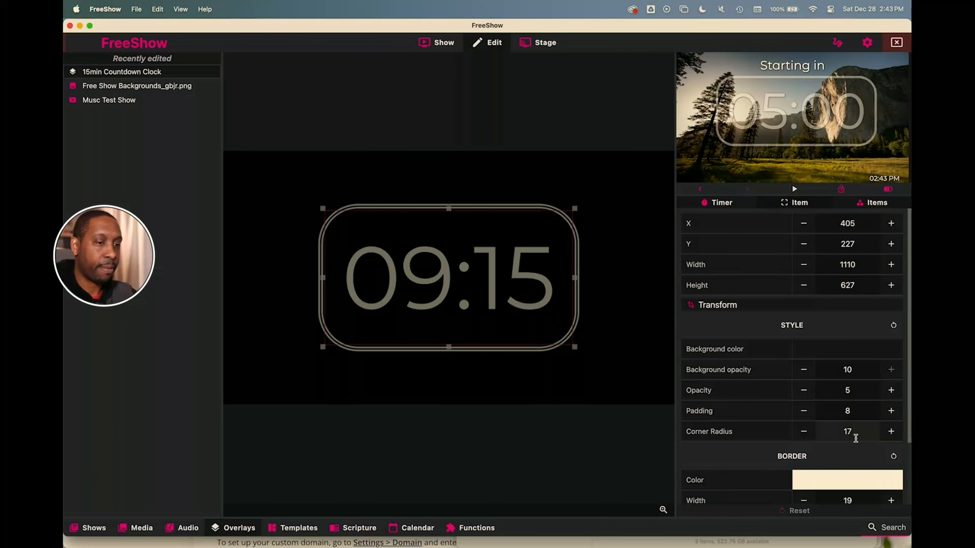
left_click(446, 45)
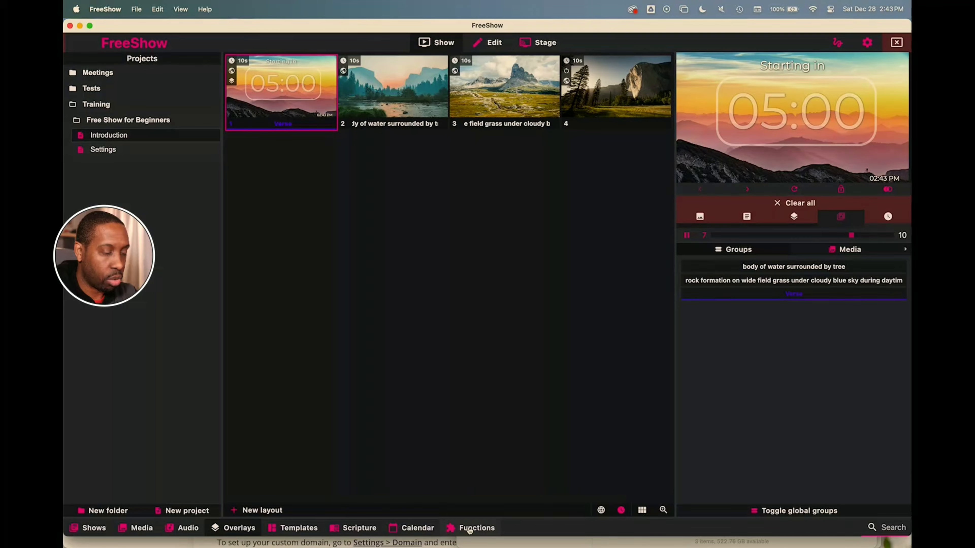
- Clear the 5-minute clock overlay from output and remove the Starting in overlay from slide 1
left_click(241, 530)
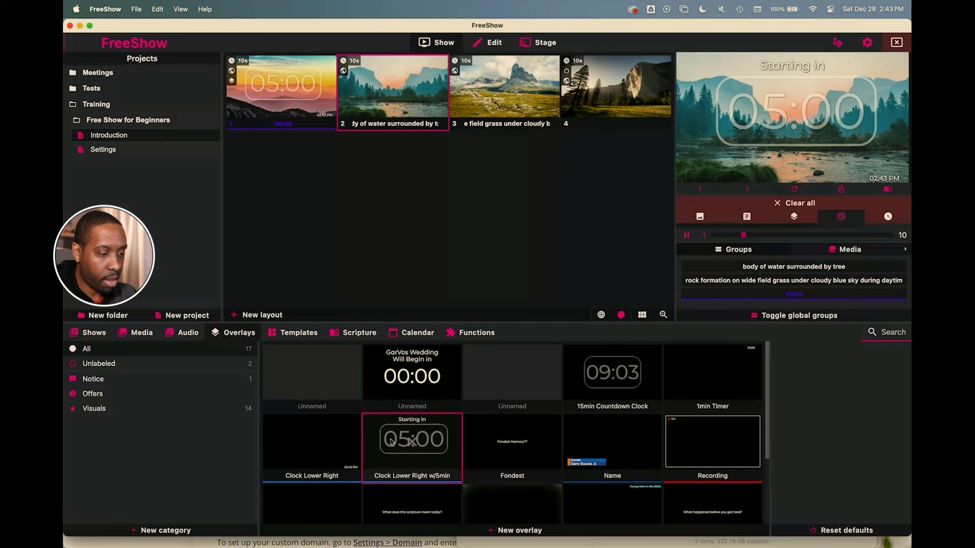
left_click(413, 445)
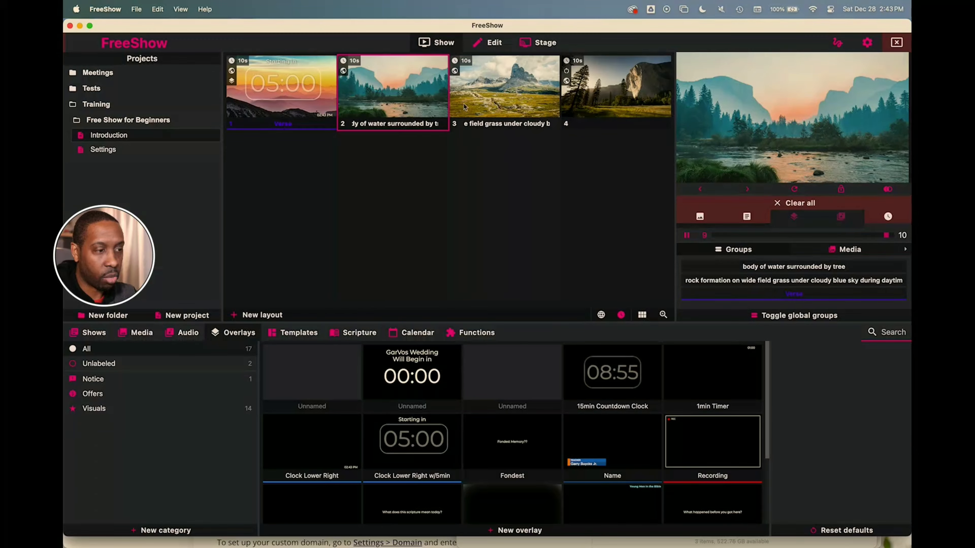
left_click(284, 87)
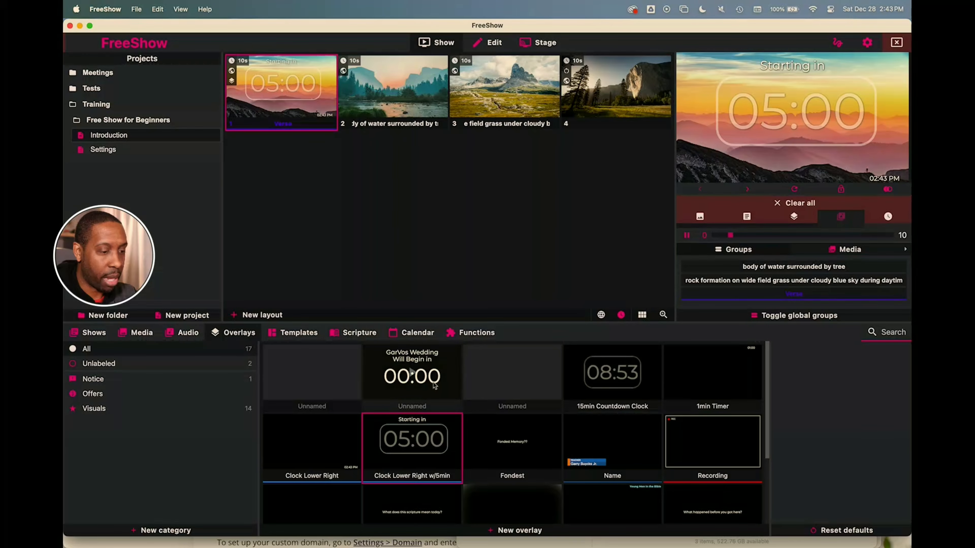
left_click(415, 443)
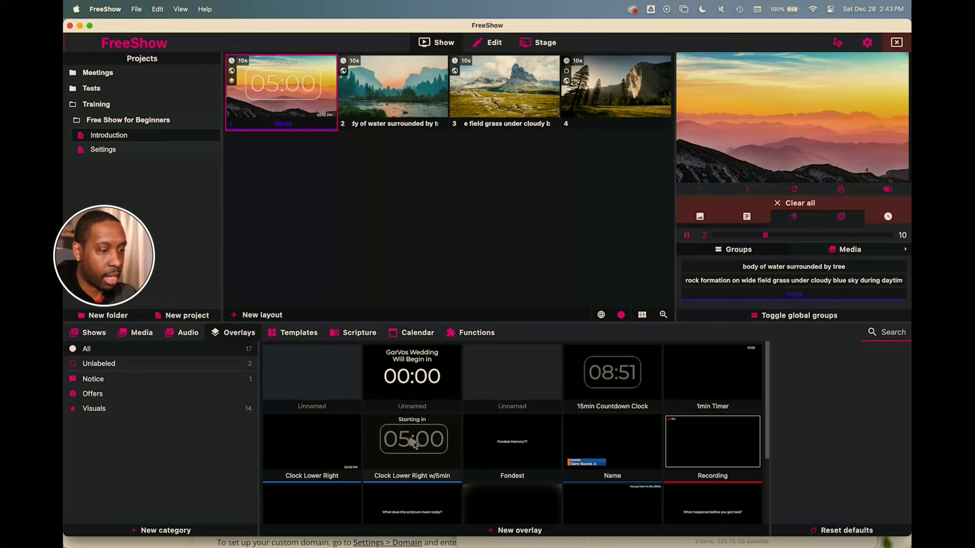
left_click(796, 189)
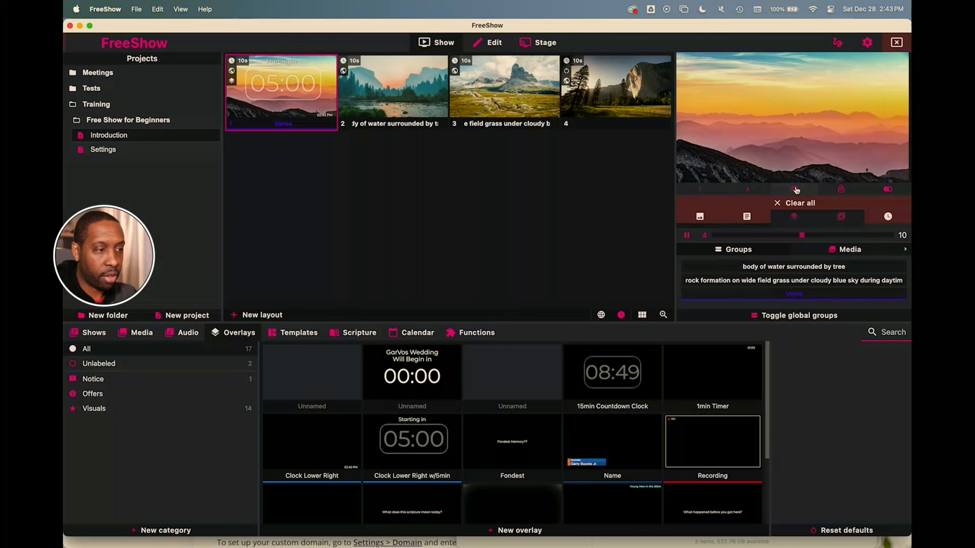
left_click(232, 80)
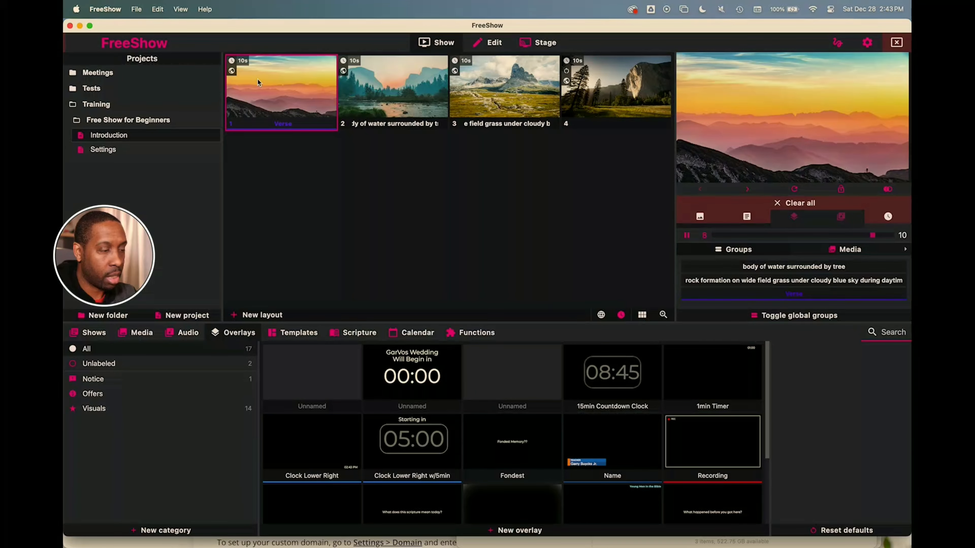
- Briefly show then hide the 15min Countdown Clock overlay, and put slide 1 on output
left_click(613, 374)
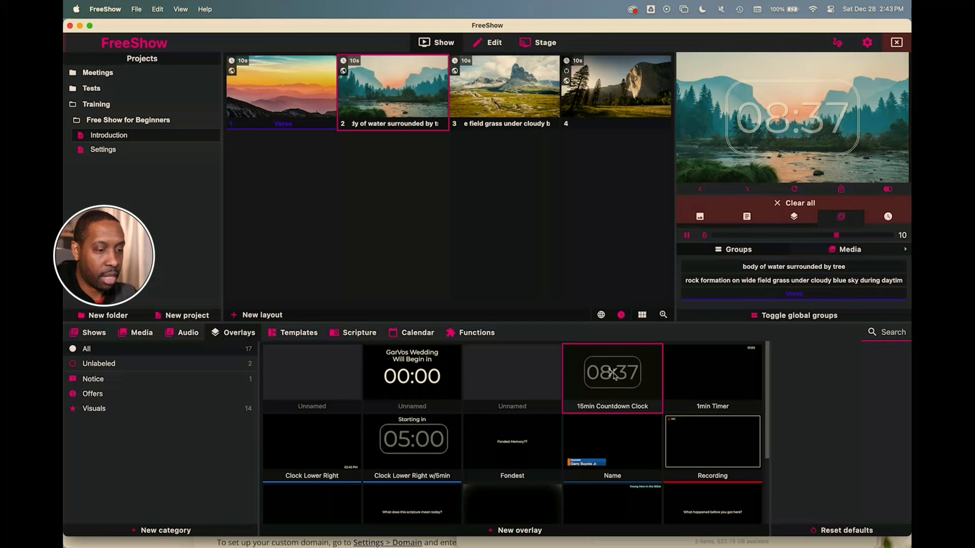
left_click(613, 375)
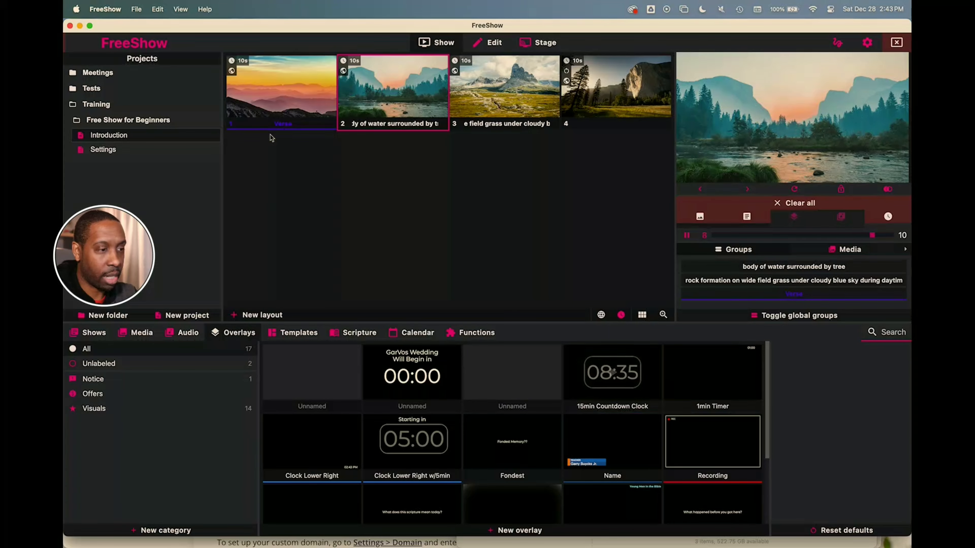
left_click(277, 109)
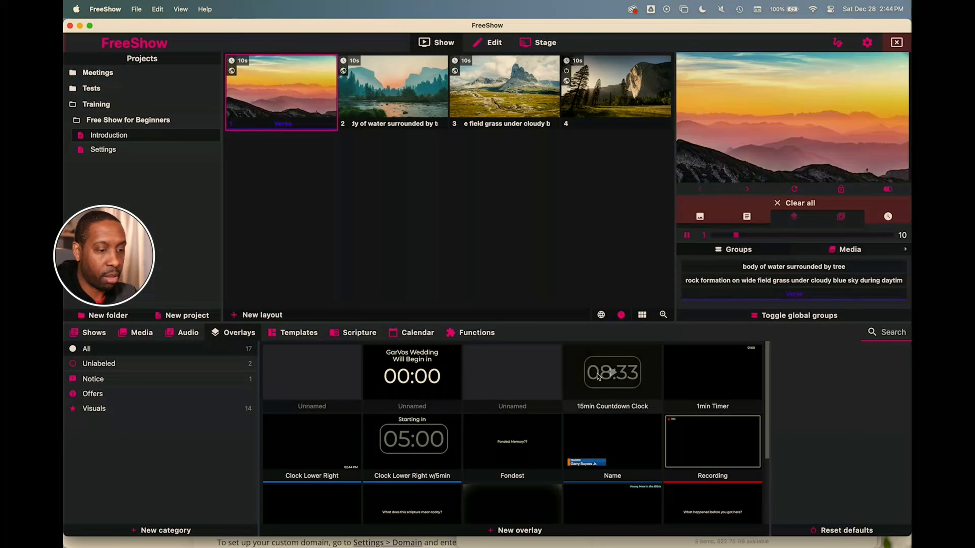
- Drag the 15min Countdown Clock overlay onto slide 1 and test it against slides 2 and 3
left_click_drag(612, 372, 272, 97)
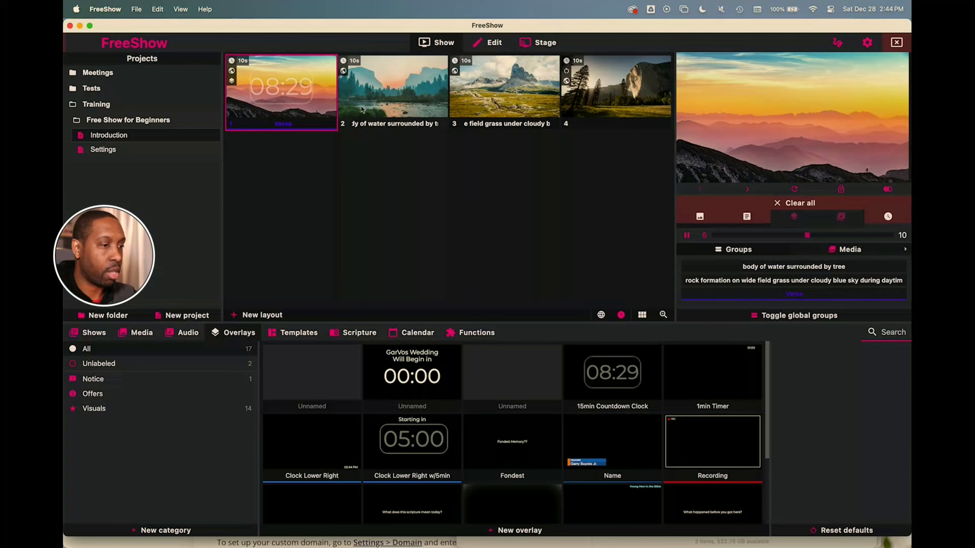
left_click(376, 104)
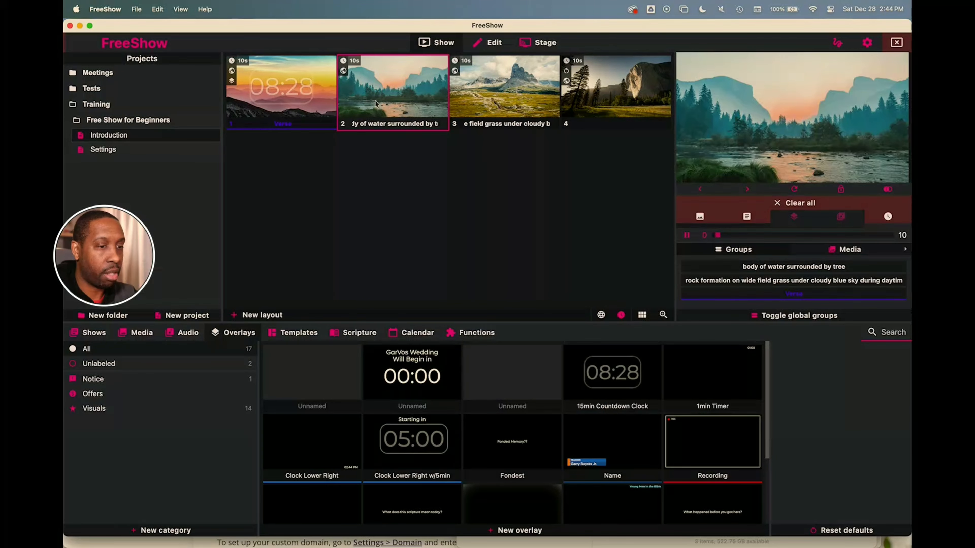
left_click(290, 95)
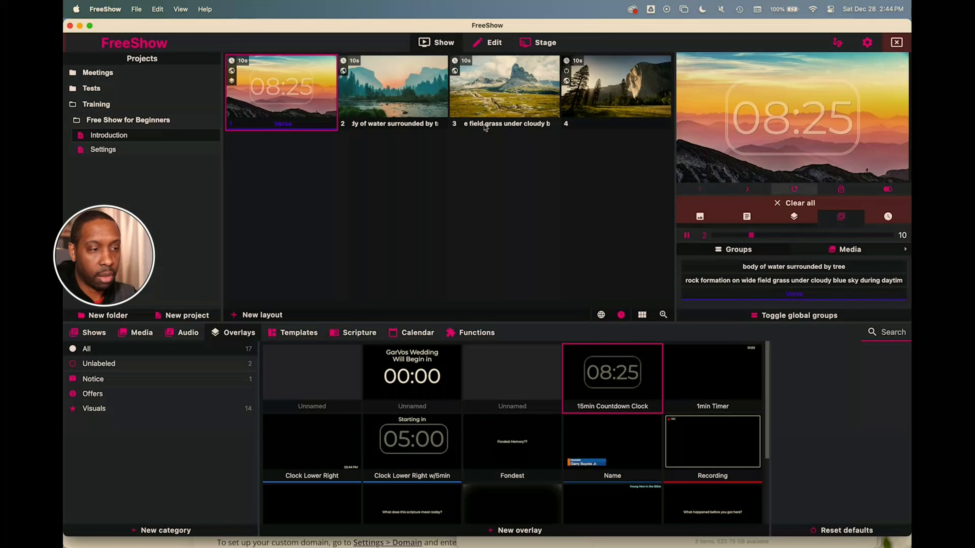
left_click(389, 92)
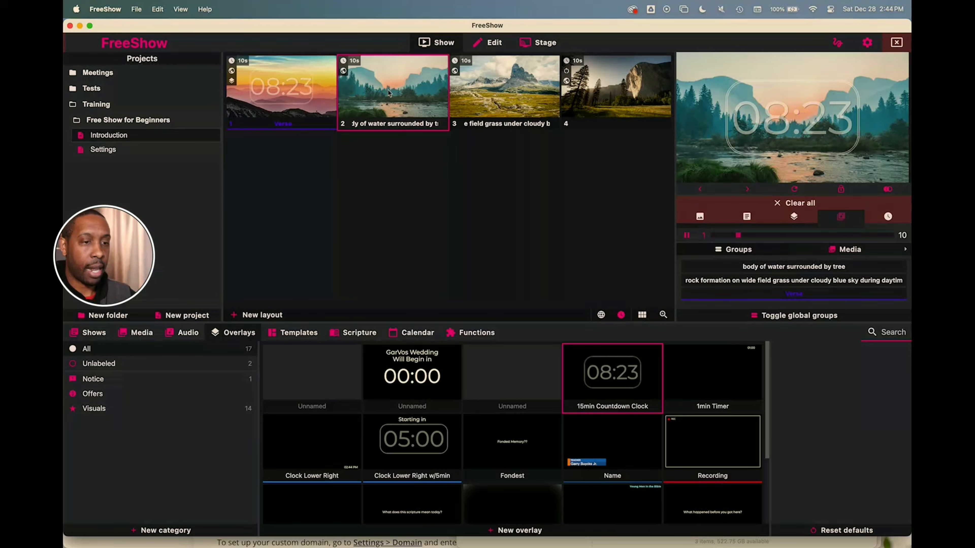
left_click(500, 85)
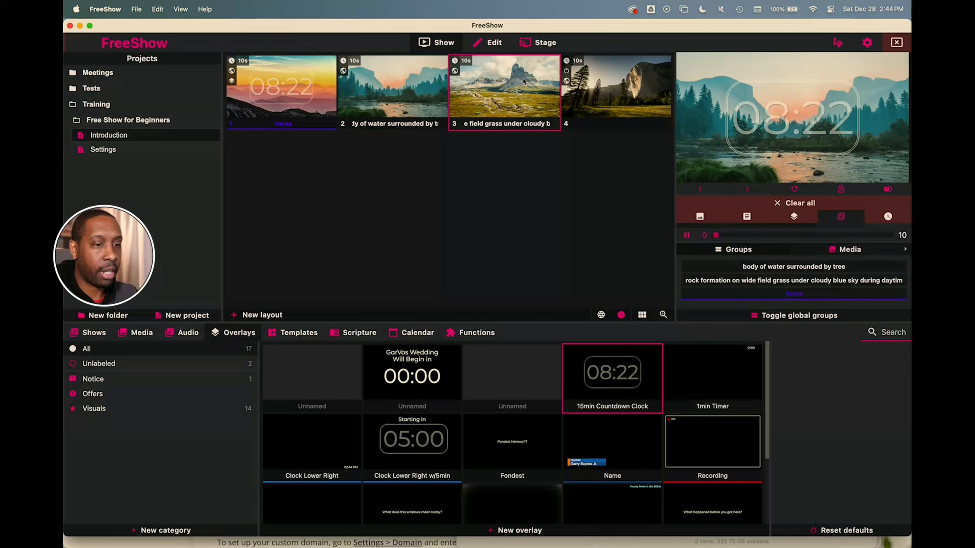
left_click(306, 84)
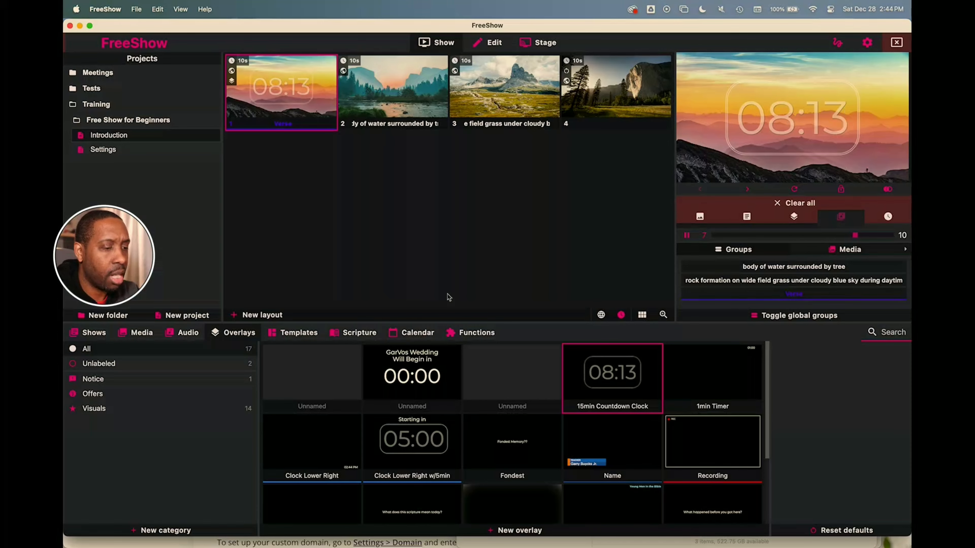
left_click(466, 330)
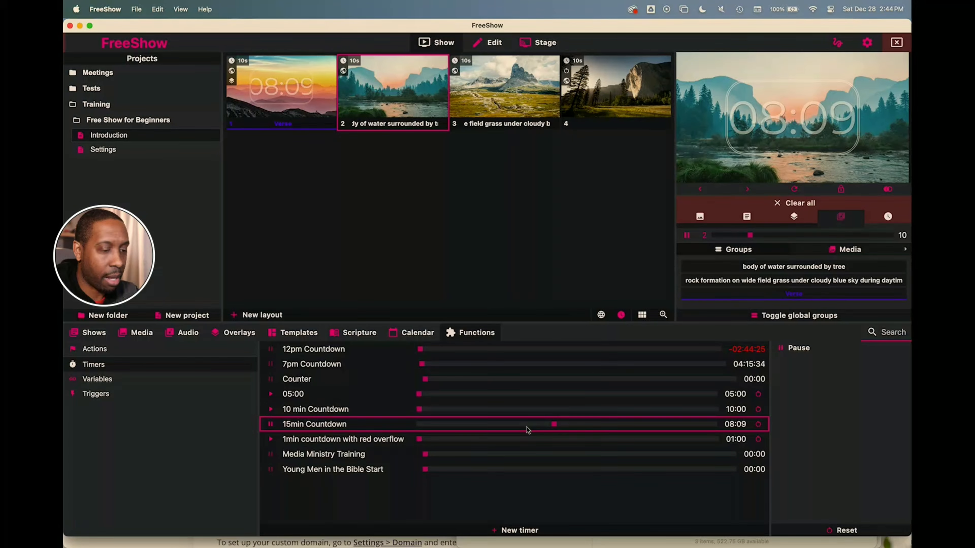
- Reset the 15min Countdown timer to 15:00, restart it, and return to the overlays list
left_click_drag(554, 425, 494, 431)
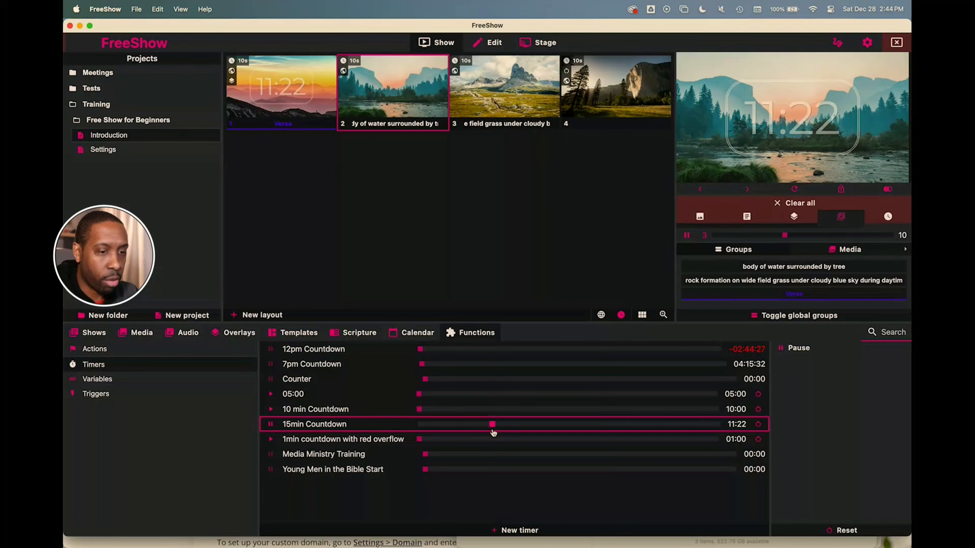
left_click(758, 424)
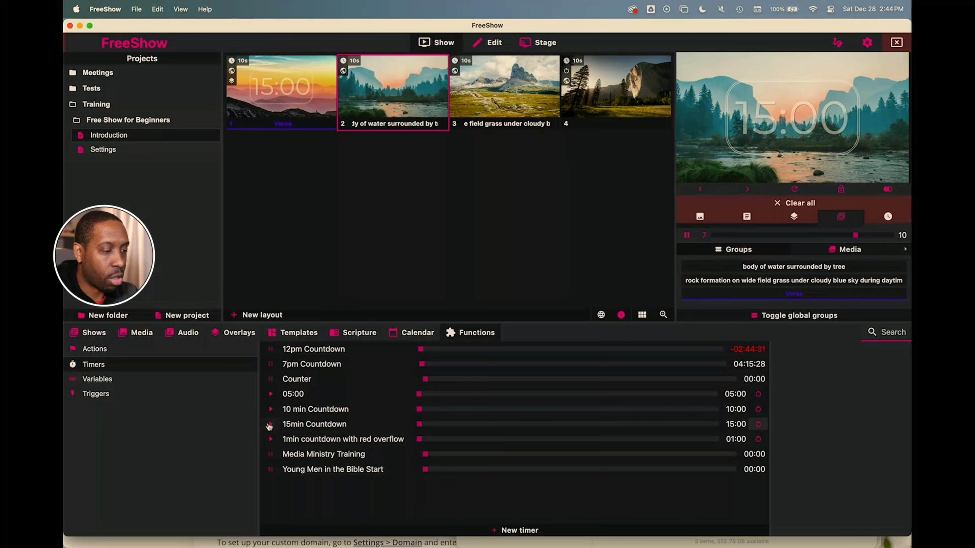
left_click(271, 425)
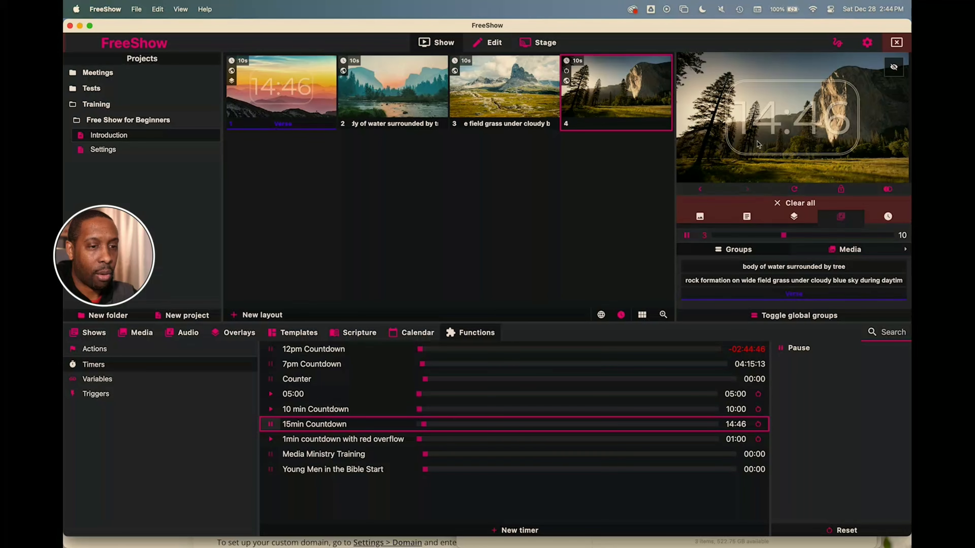
left_click(235, 335)
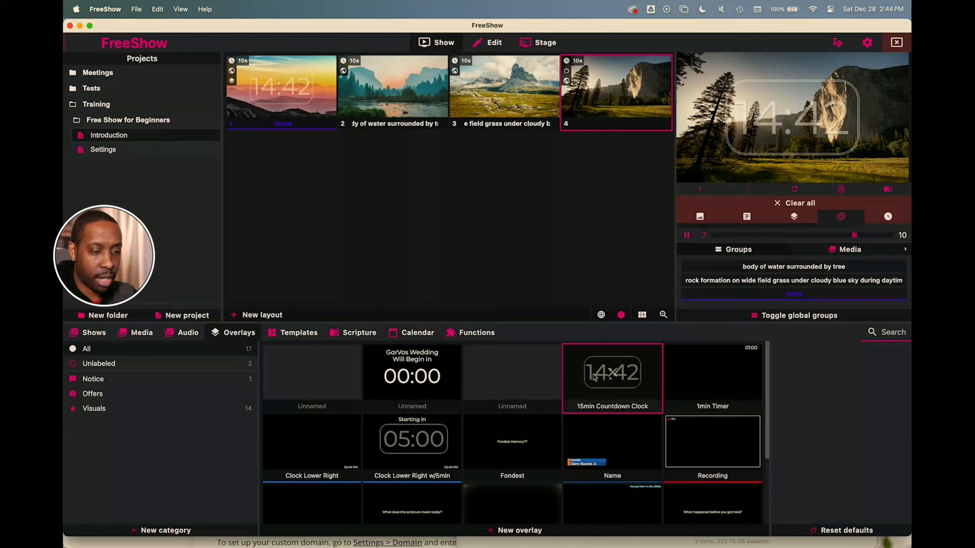
- Open the 15min Countdown Clock overlay in the editor and show its Item settings
right_click(578, 388)
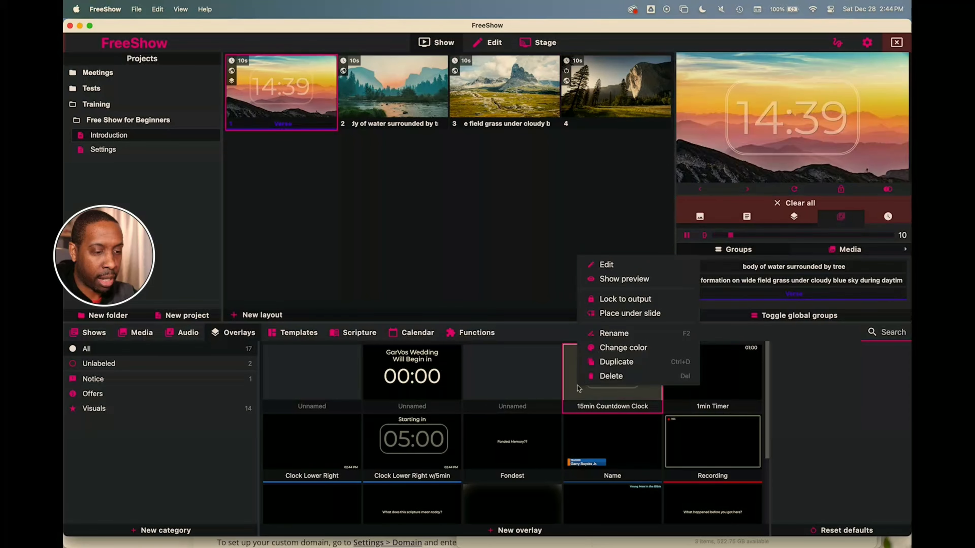
left_click(608, 266)
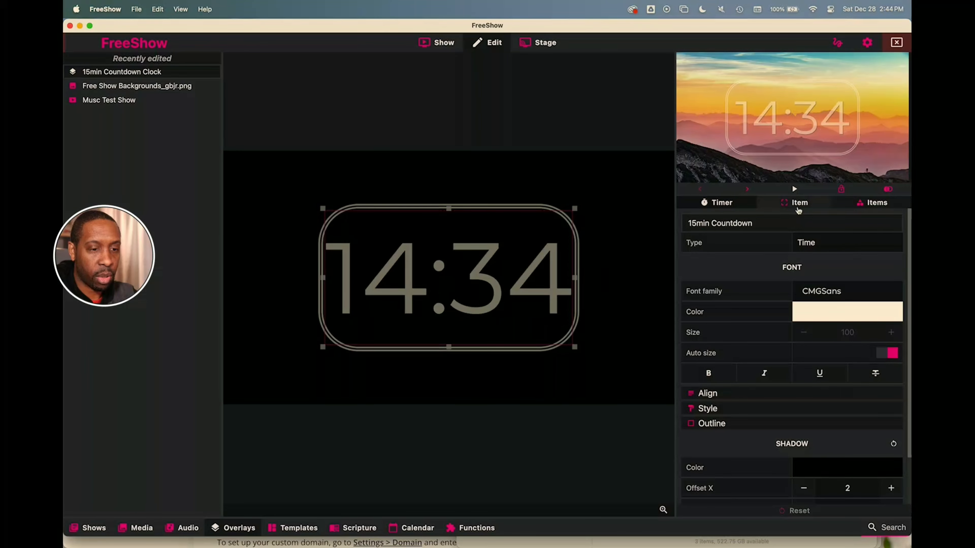
left_click(798, 210)
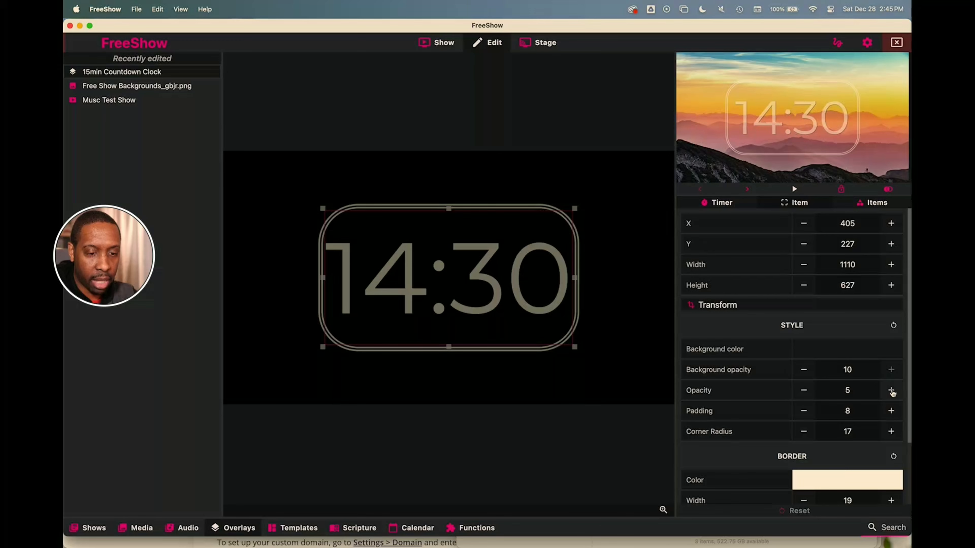
- Raise the clock box's opacity from 5 to 7
left_click(807, 391)
left_click(806, 392)
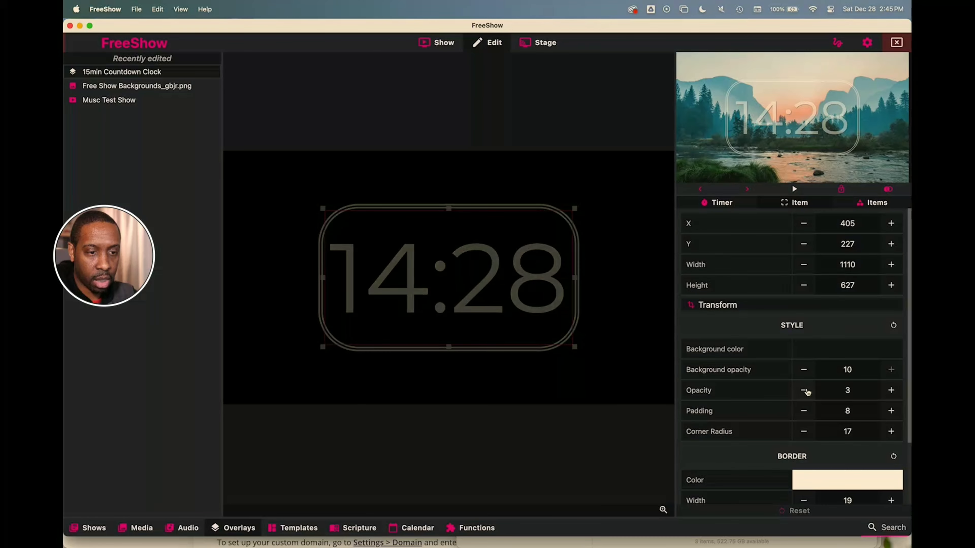
left_click(891, 390)
left_click(891, 391)
left_click(891, 390)
left_click(891, 390)
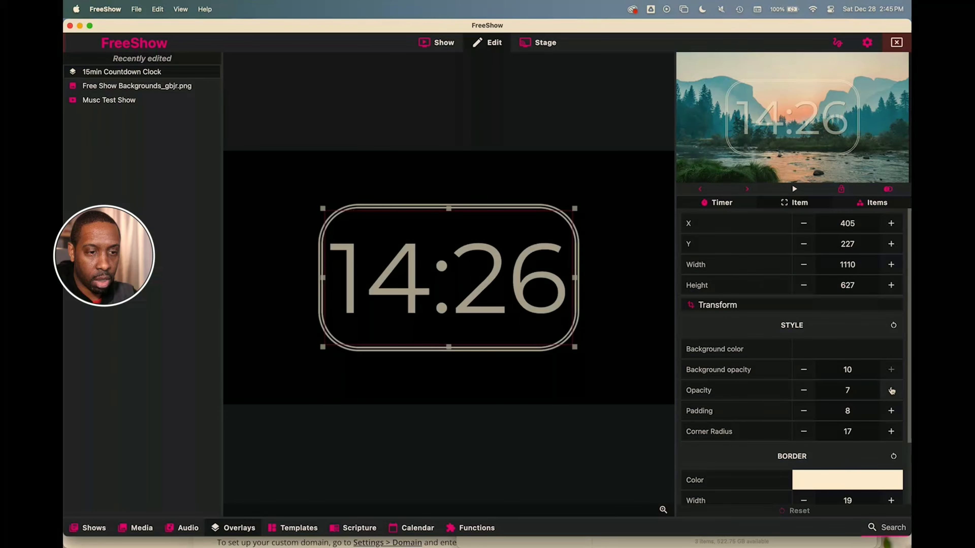
left_click(891, 390)
left_click(891, 390)
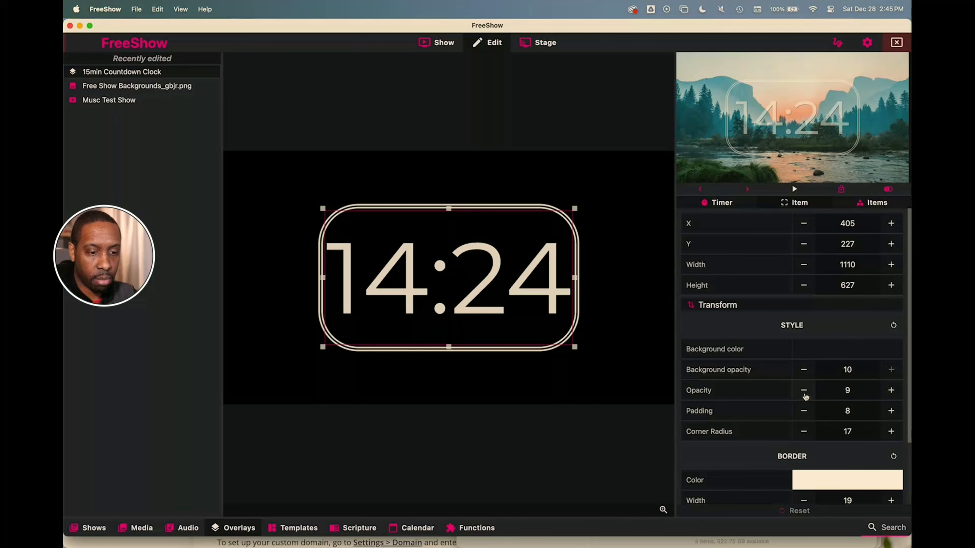
left_click(805, 396)
left_click(804, 396)
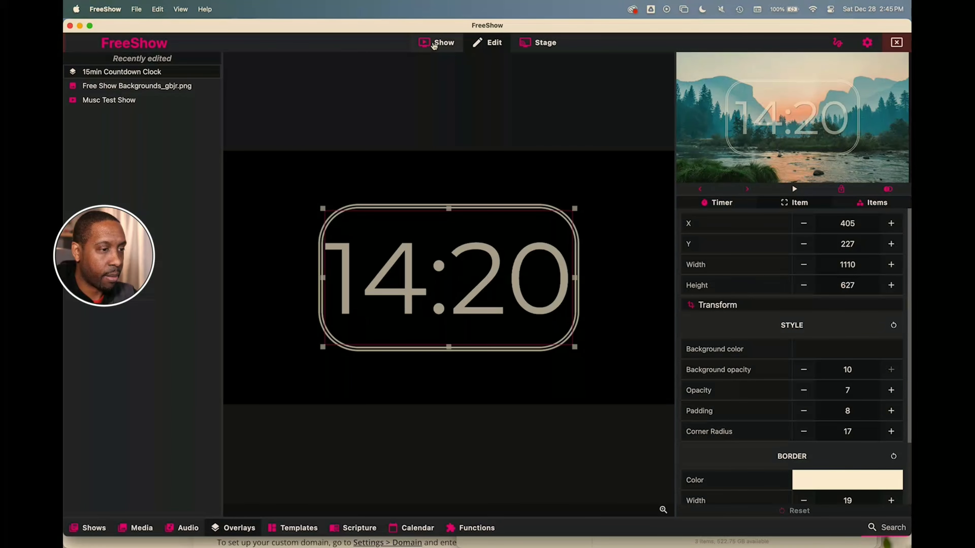
- Return to the show's slides and remove the 15min Countdown Clock overlay from output
left_click(434, 44)
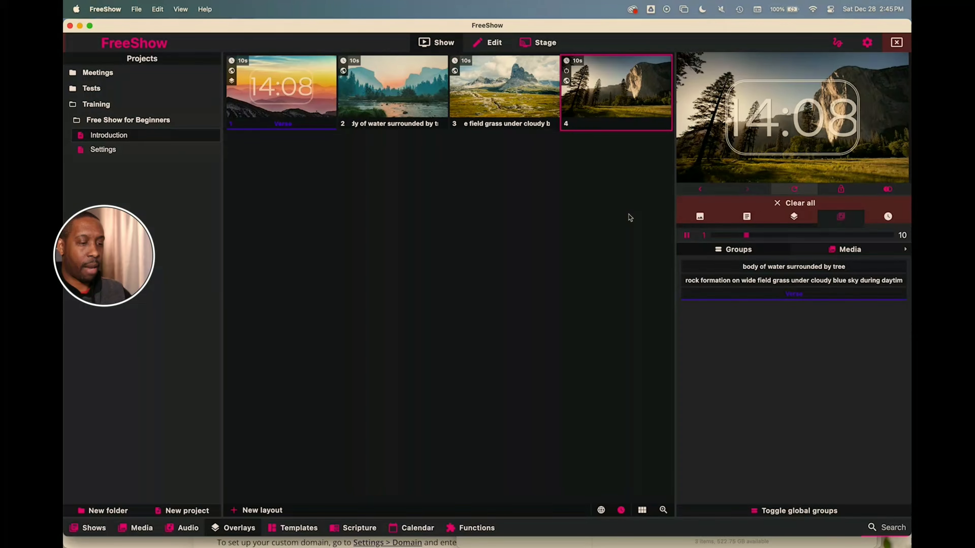
left_click(490, 518)
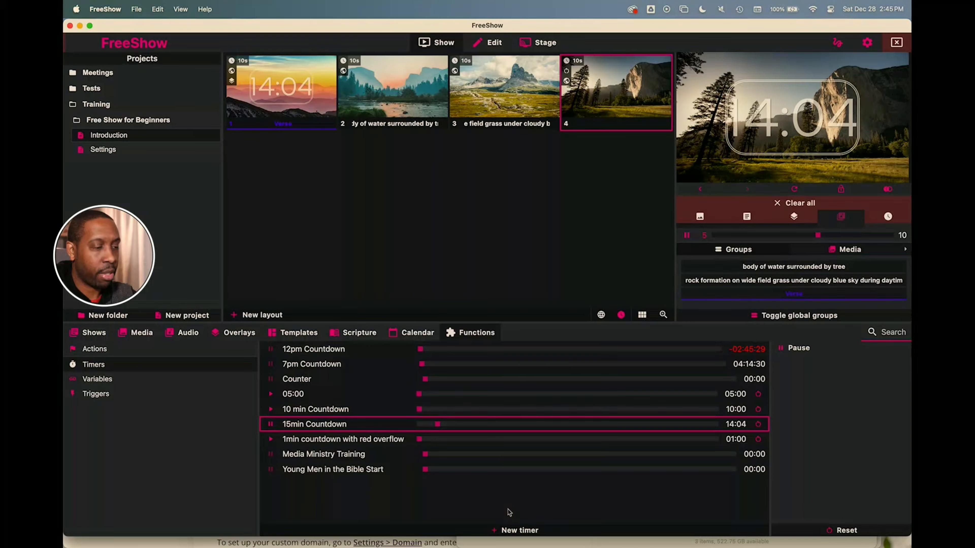
left_click(230, 333)
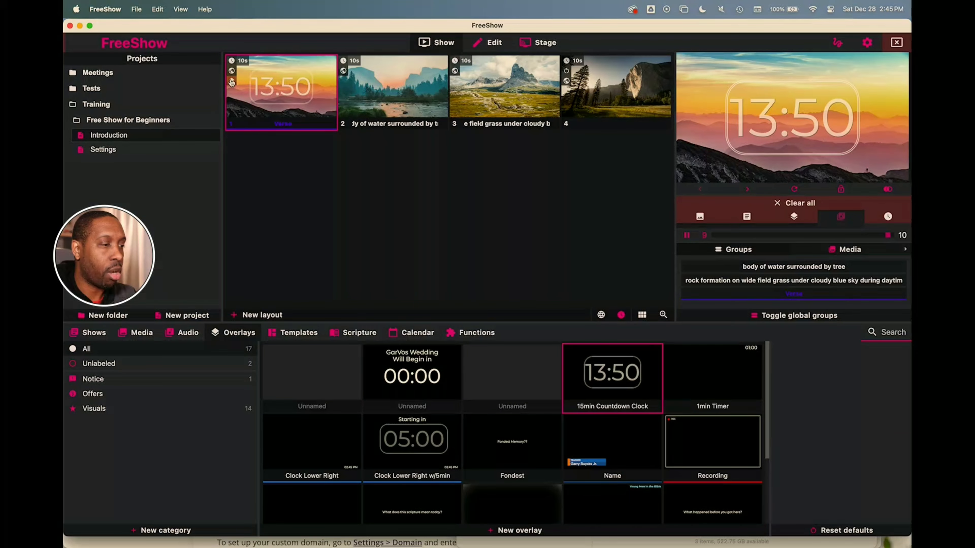
left_click(798, 218)
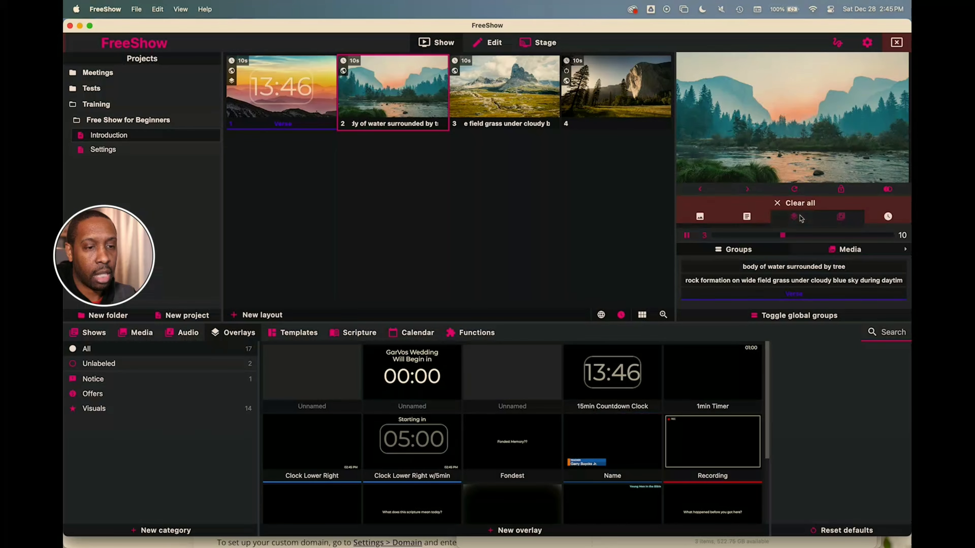